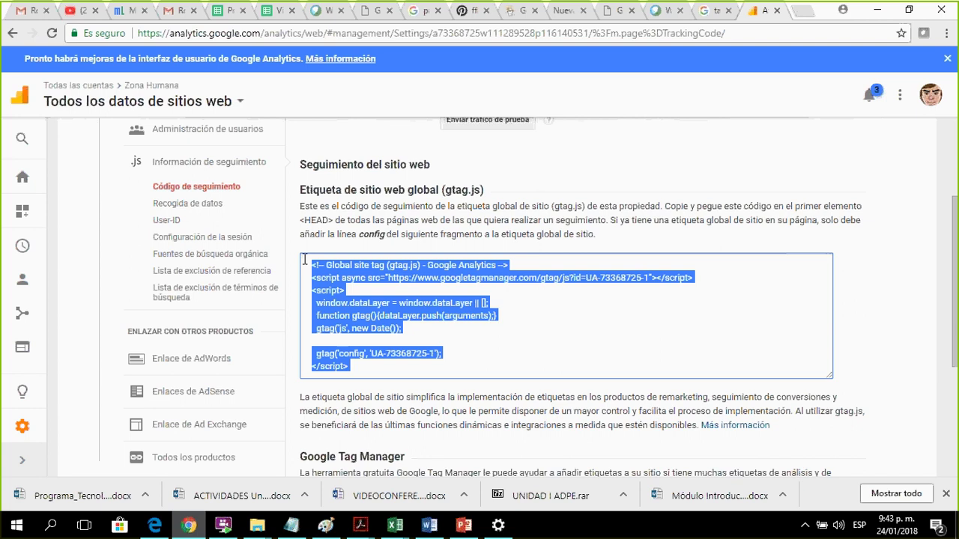
Step: Open galileo.edu's Facultad de Ciencia, Tecnología e Industria page in a new tab, then go back to Analytics
click(800, 18)
click(717, 26)
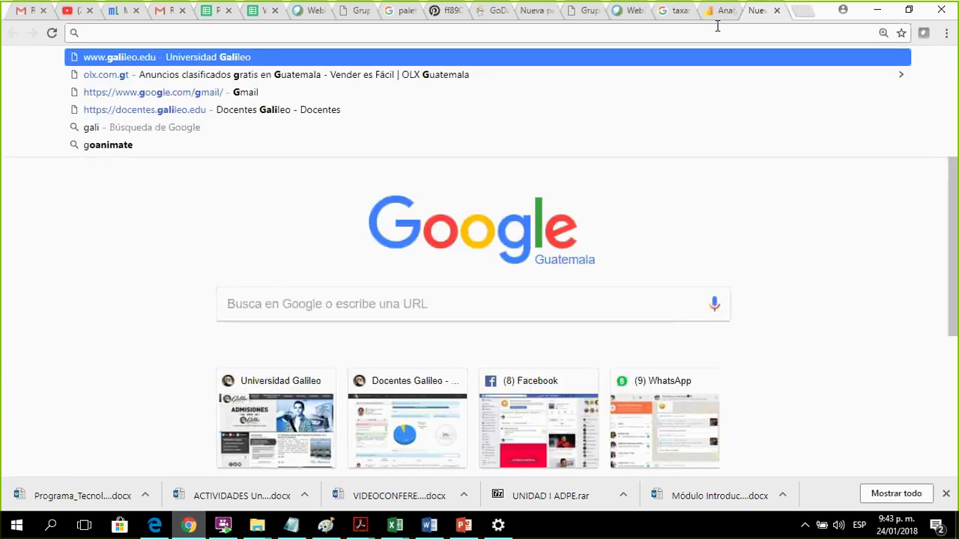
key(Return)
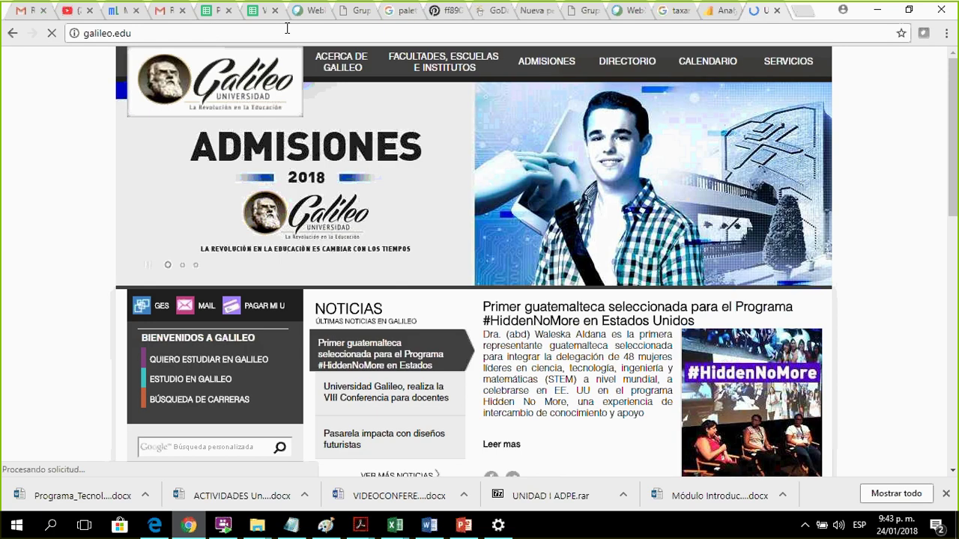
mouse_move(427, 67)
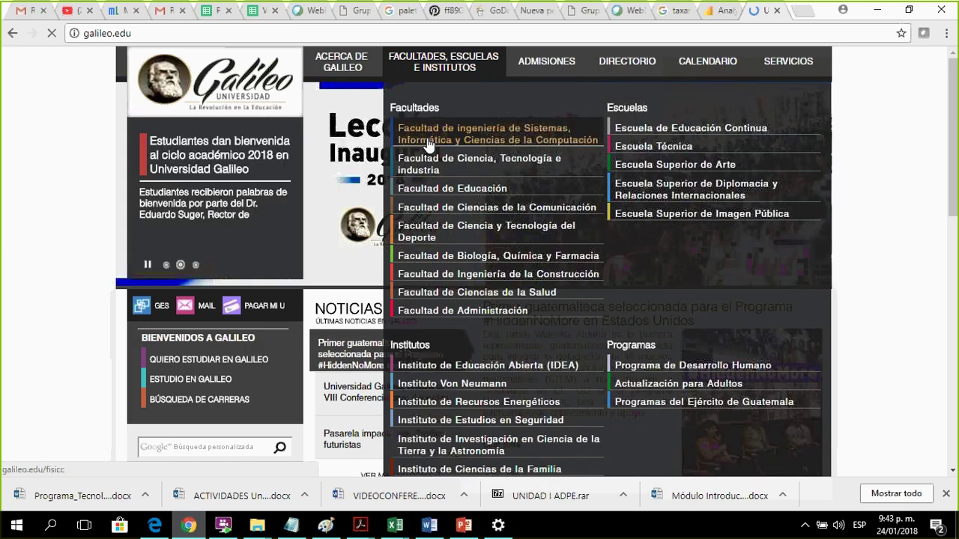
click(424, 166)
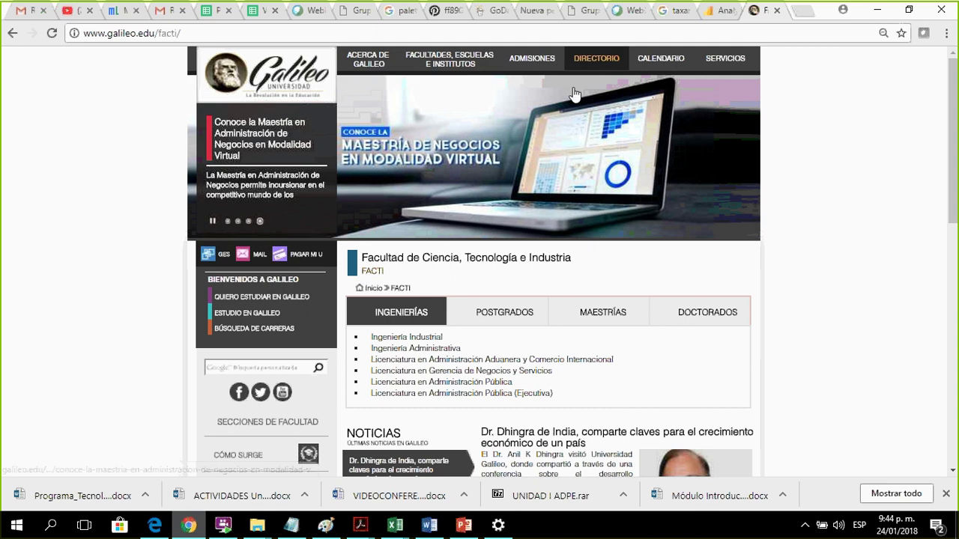
click(715, 10)
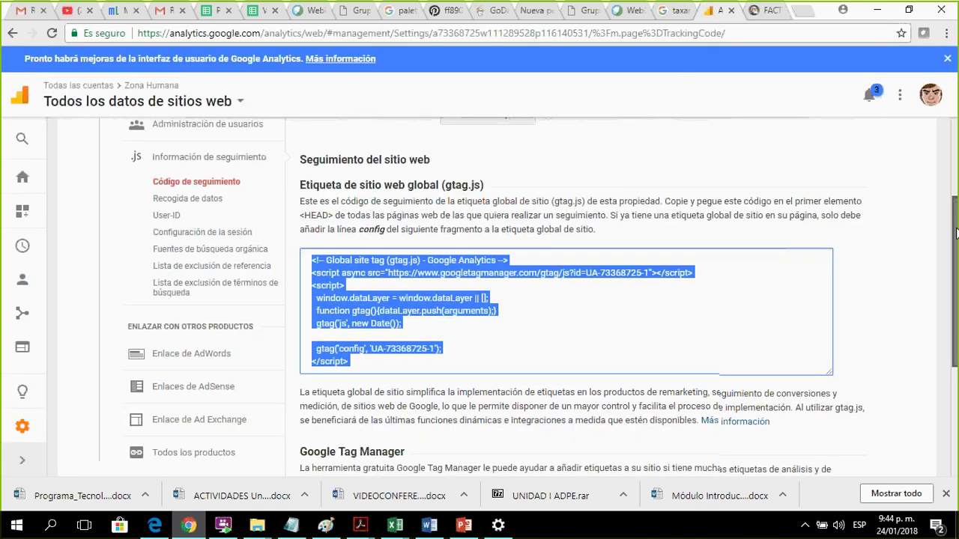
scroll(922, 225, up, 1)
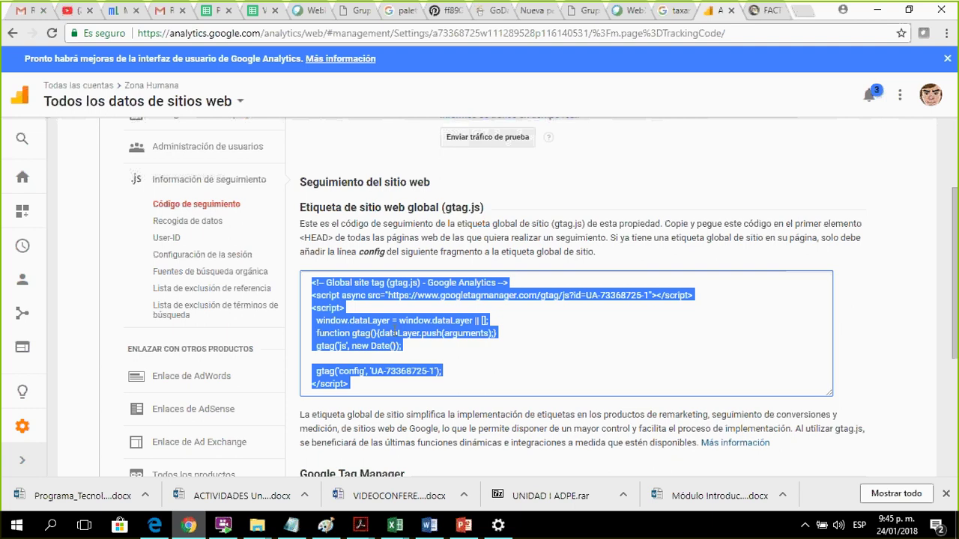
drag(956, 211, 956, 139)
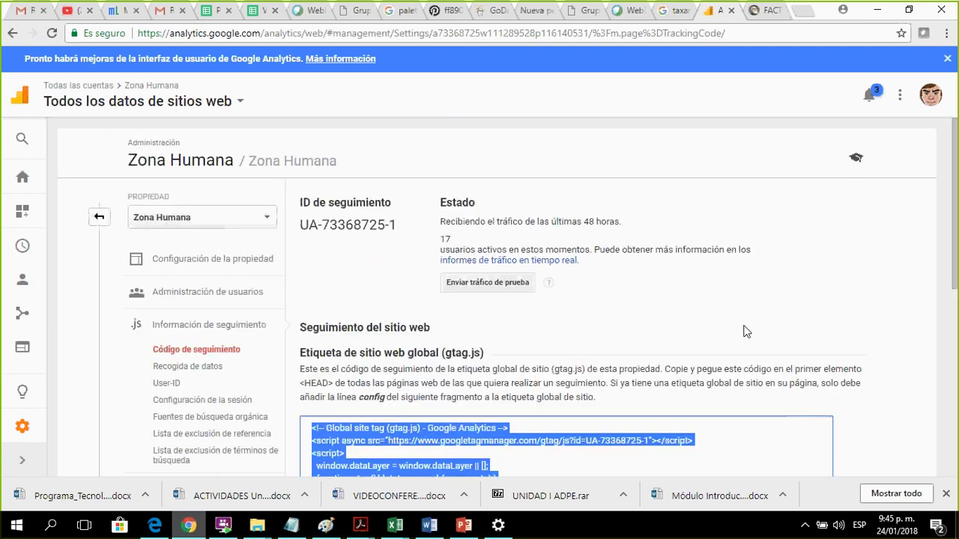
Step: Highlight the tracking ID and gtag.js snippet, then close the Error interno message in Edge
click(355, 222)
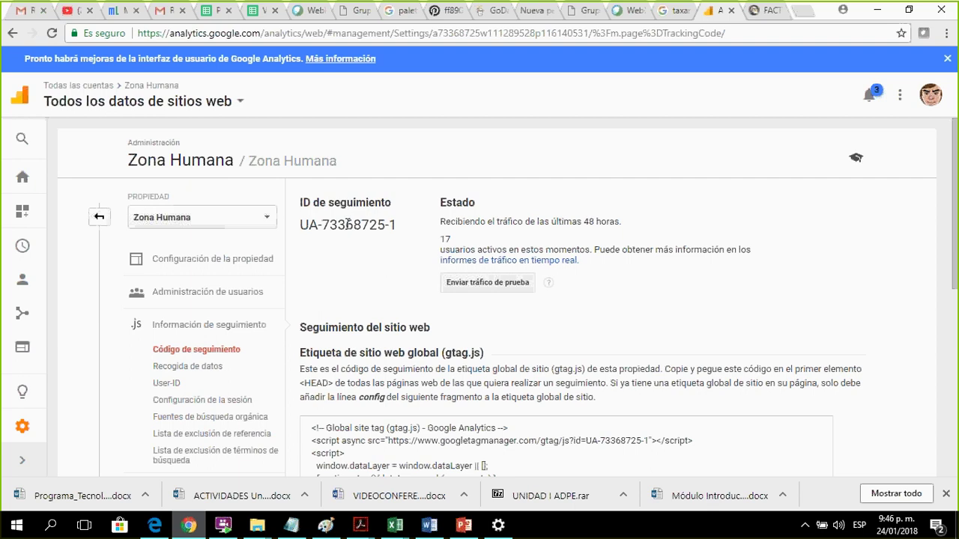
drag(299, 225, 402, 229)
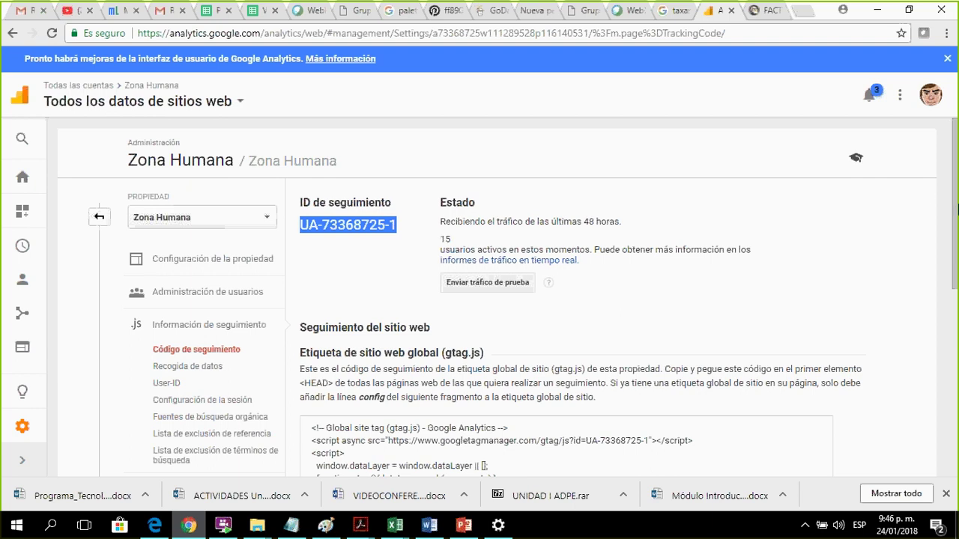
scroll(957, 226, down, 2)
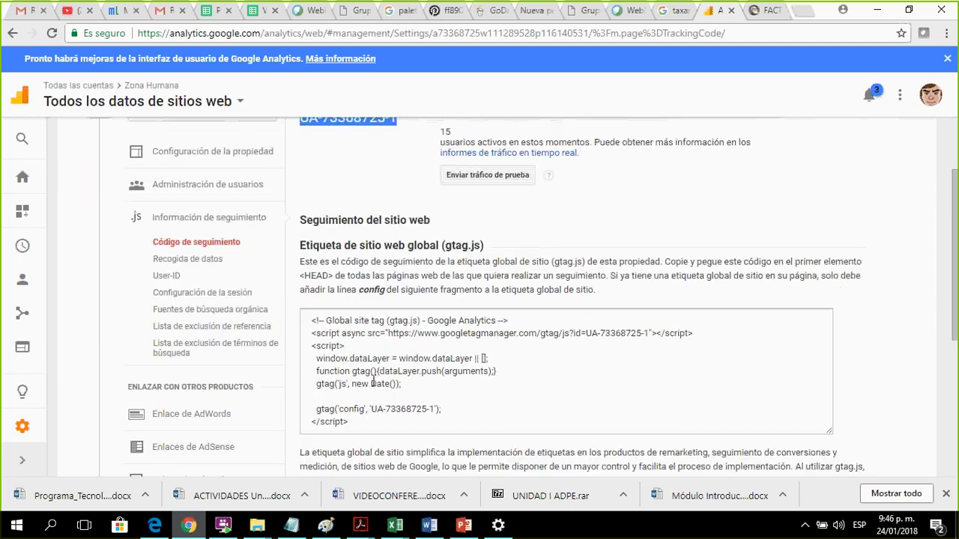
click(372, 383)
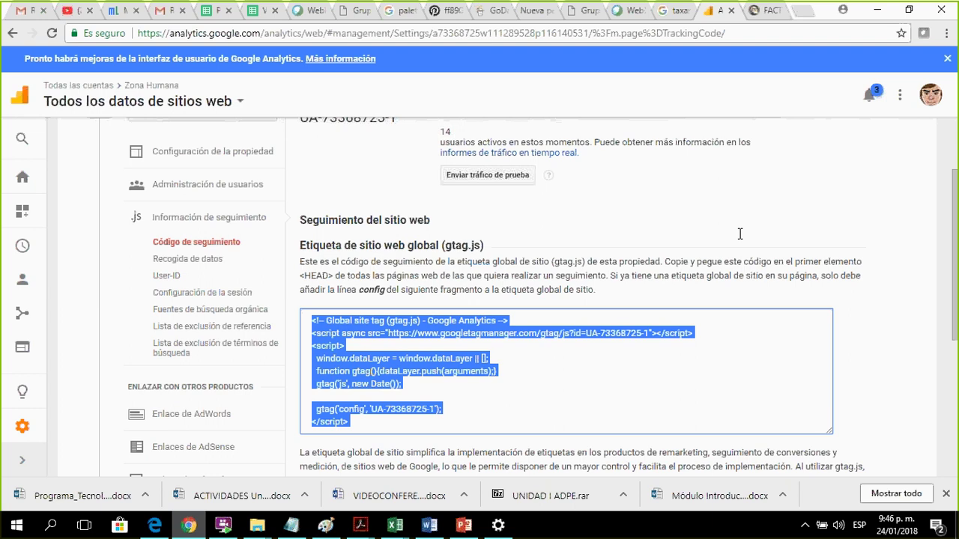
scroll(955, 237, up, 2)
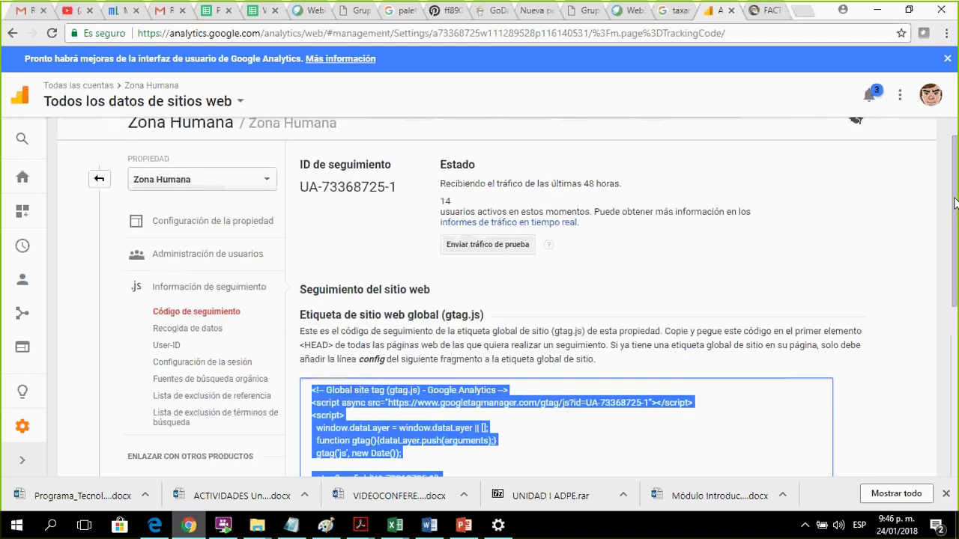
click(299, 194)
drag(298, 193, 400, 188)
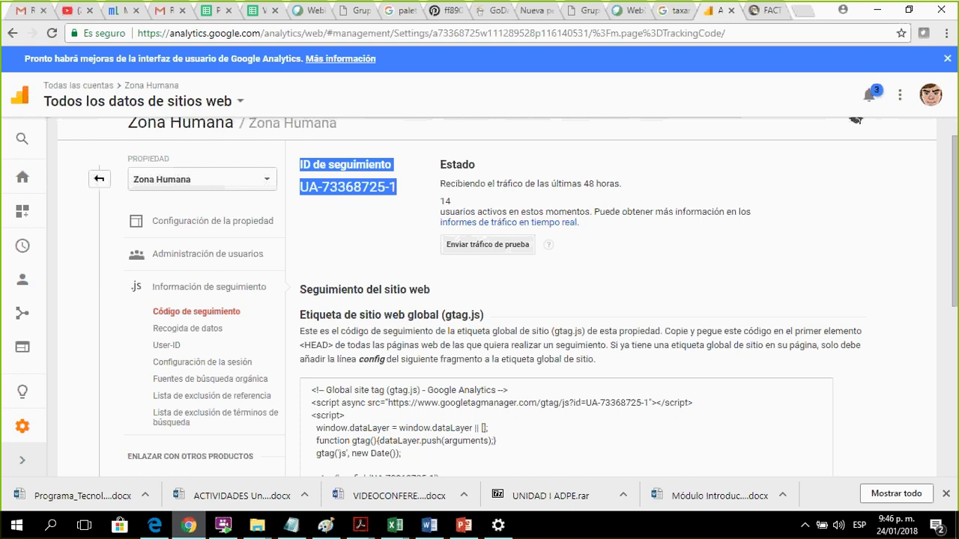
click(155, 524)
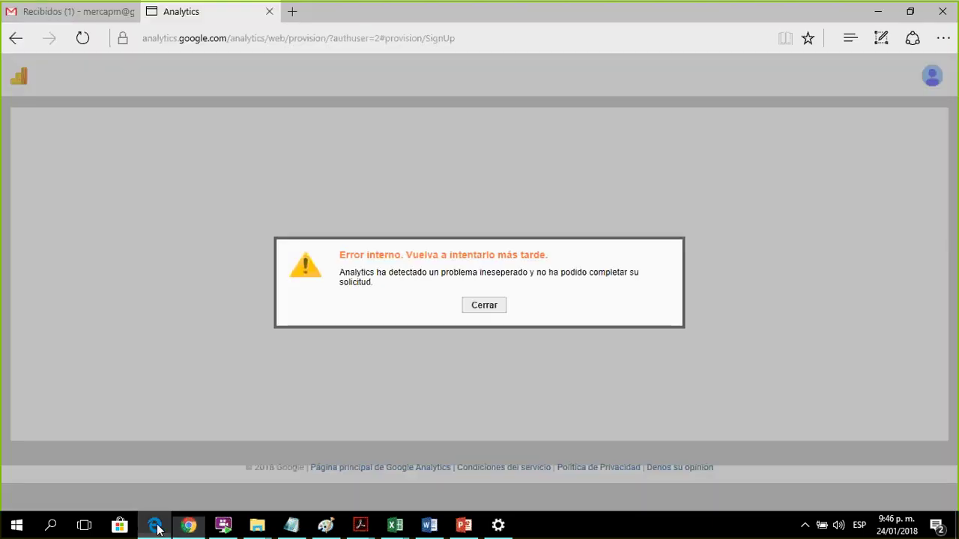
click(487, 305)
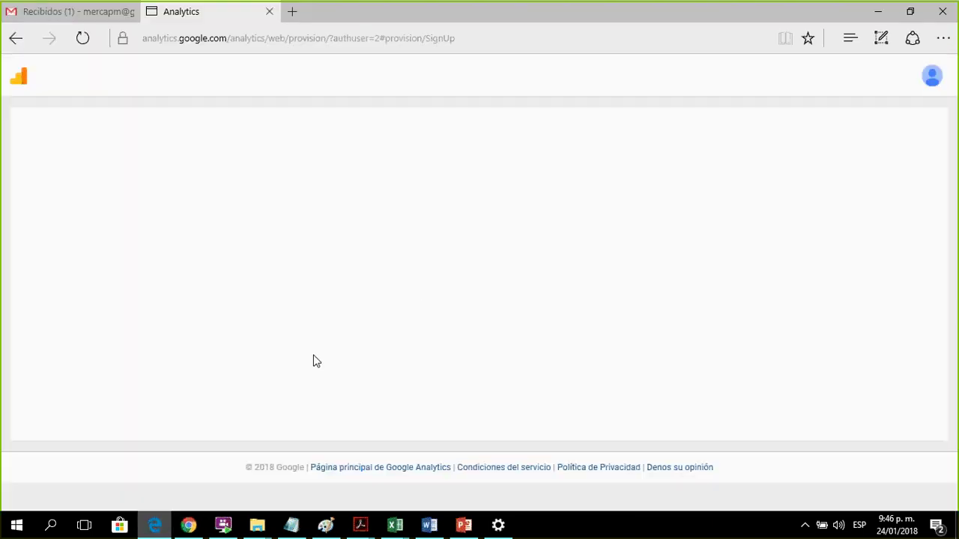
Step: Return to Chrome's tracking-code page for the Zona Humana property
click(190, 525)
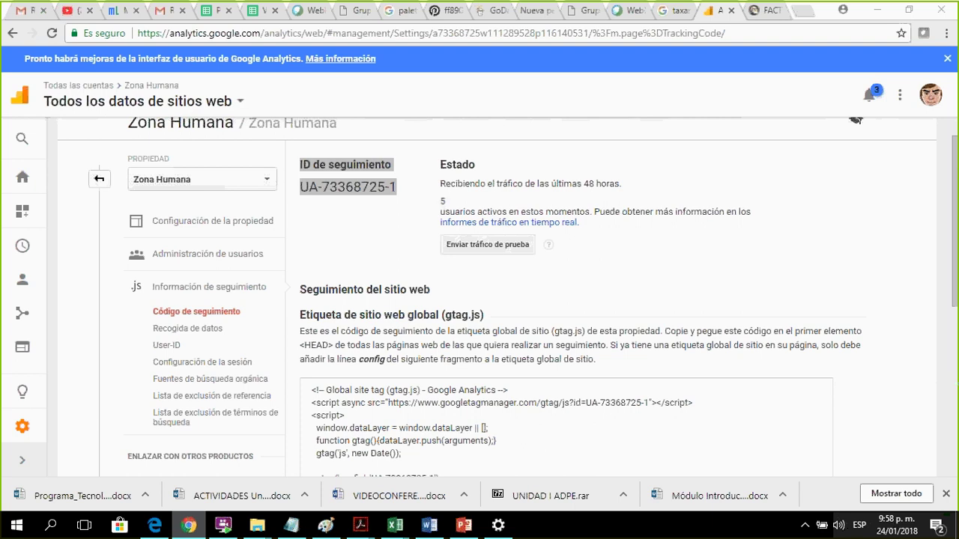
Step: Minimize Chrome and Edge, bring the ServWeb\www folder forward, and call up the index file's menu
click(877, 10)
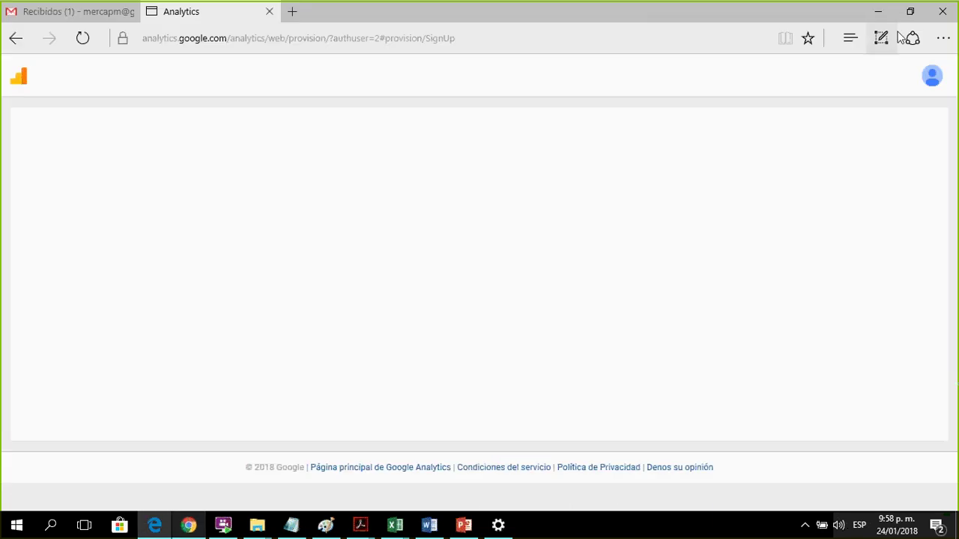
click(878, 10)
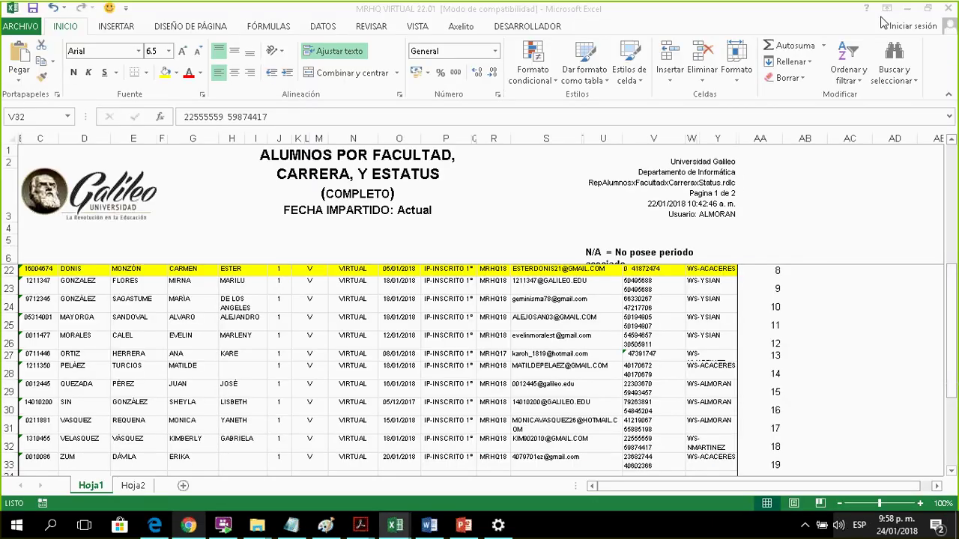
mouse_move(276, 526)
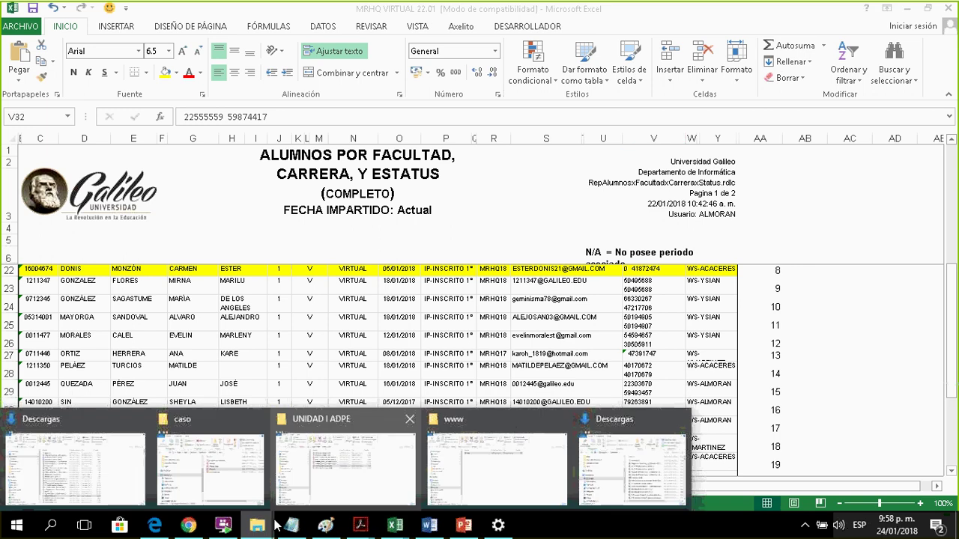
click(515, 477)
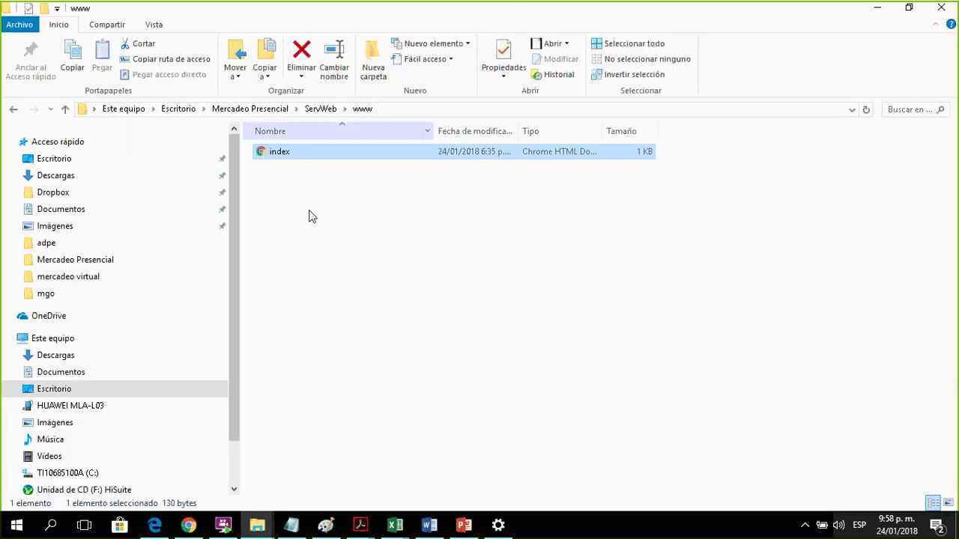
right_click(277, 150)
Step: Open the index file in Chrome with Abrir from its context menu
mouse_move(304, 174)
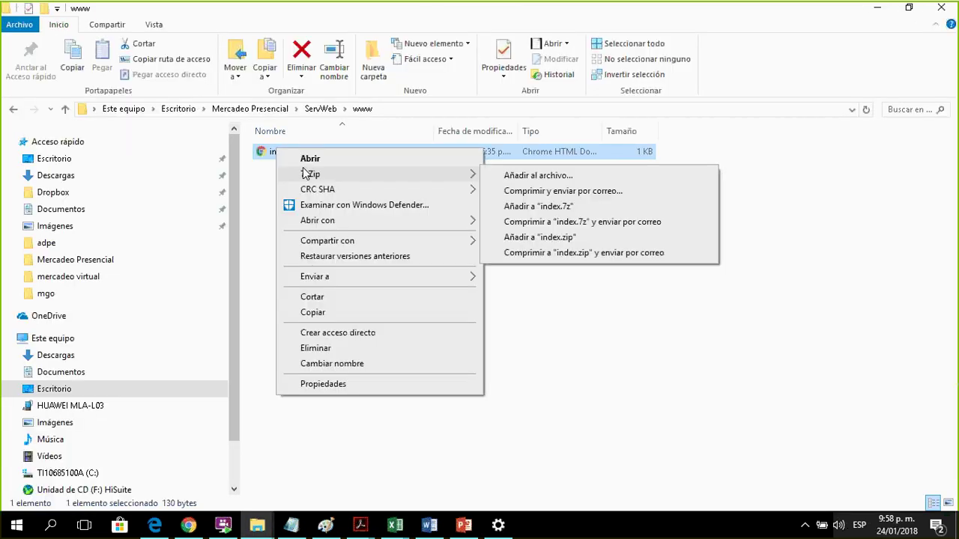
click(332, 160)
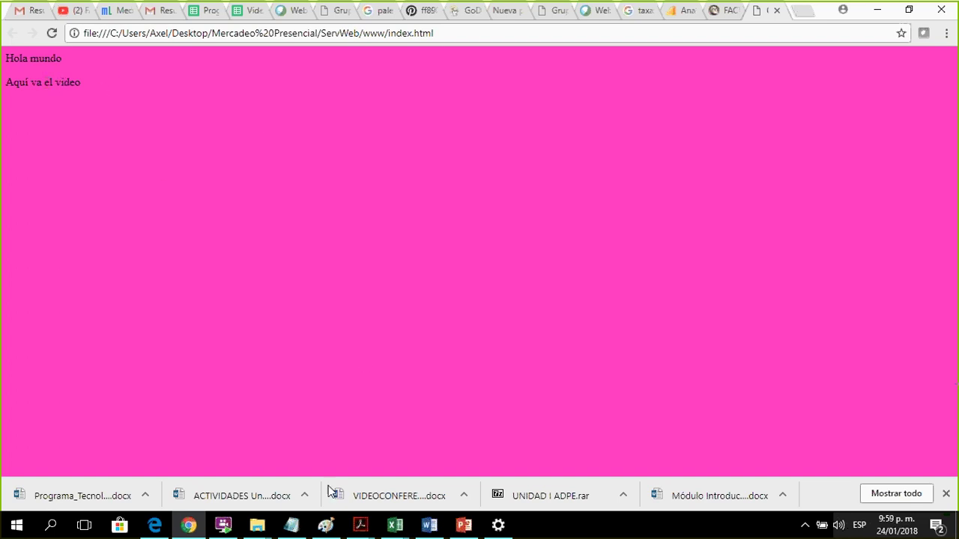
Step: Open the index file from the www folder in Notepad (Abrir con > Bloc de notas)
mouse_move(257, 526)
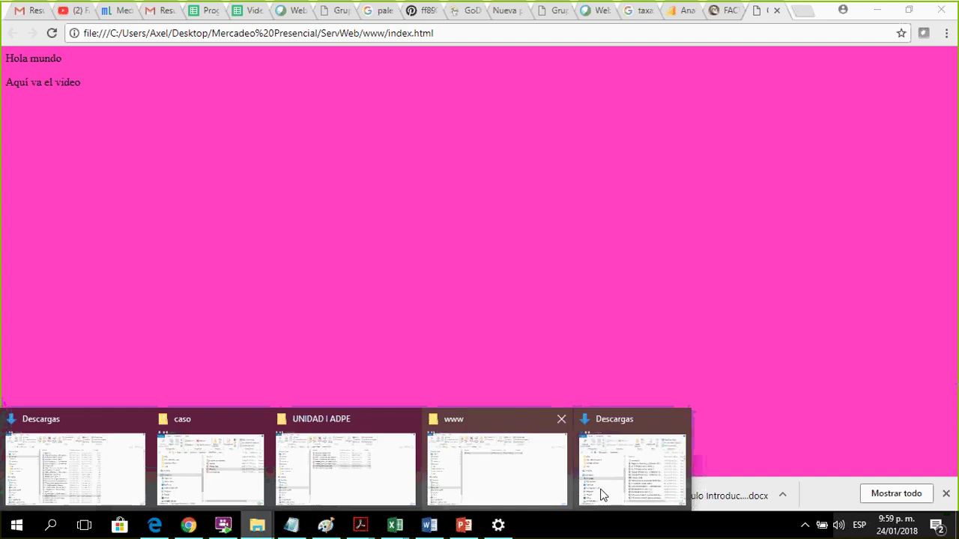
click(502, 489)
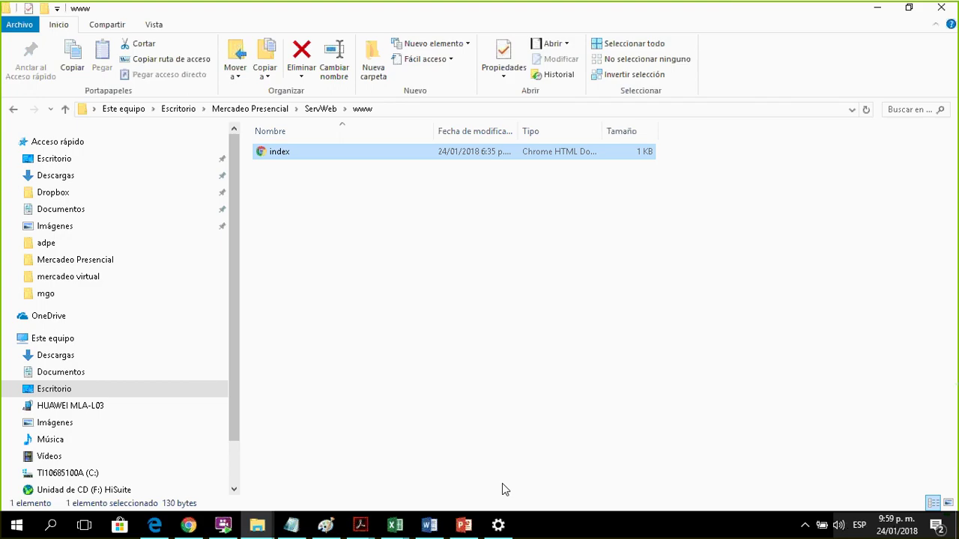
right_click(290, 155)
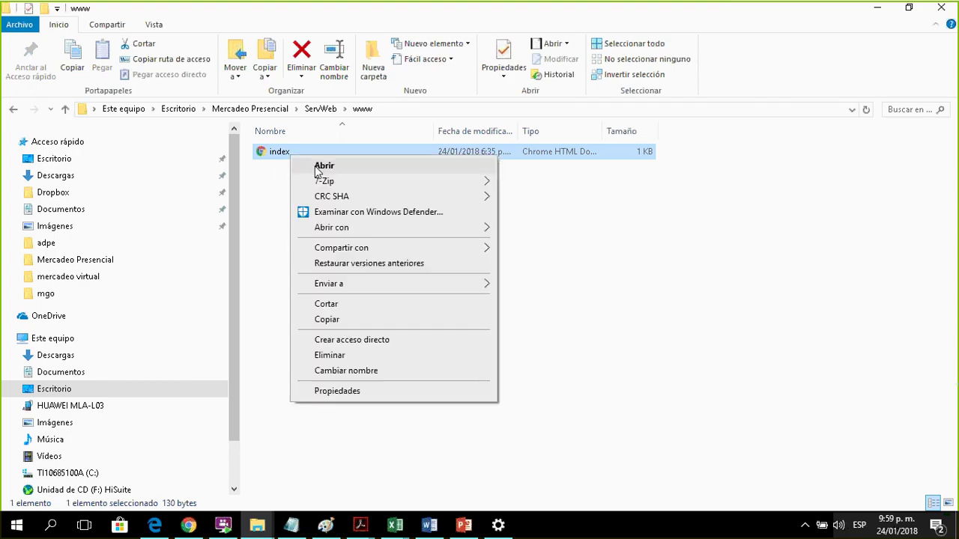
mouse_move(340, 236)
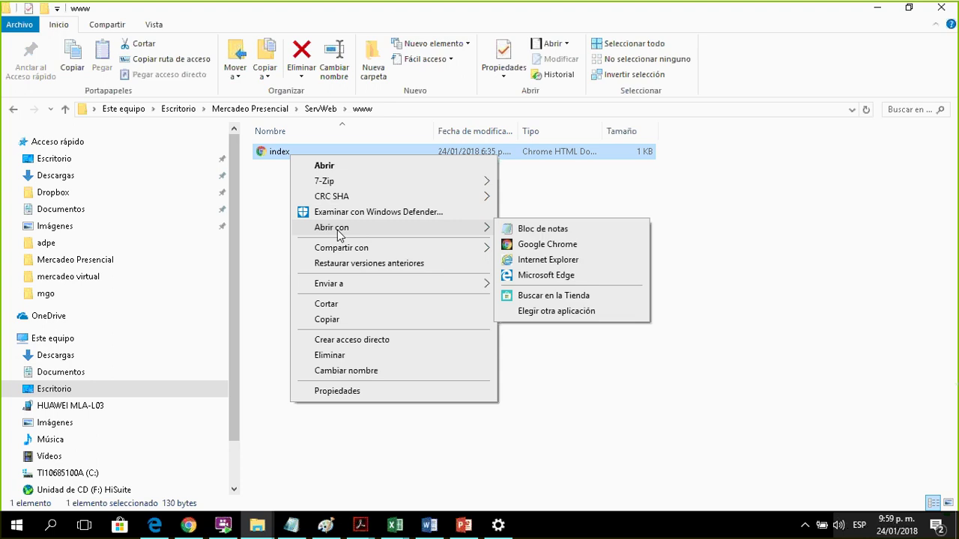
click(530, 233)
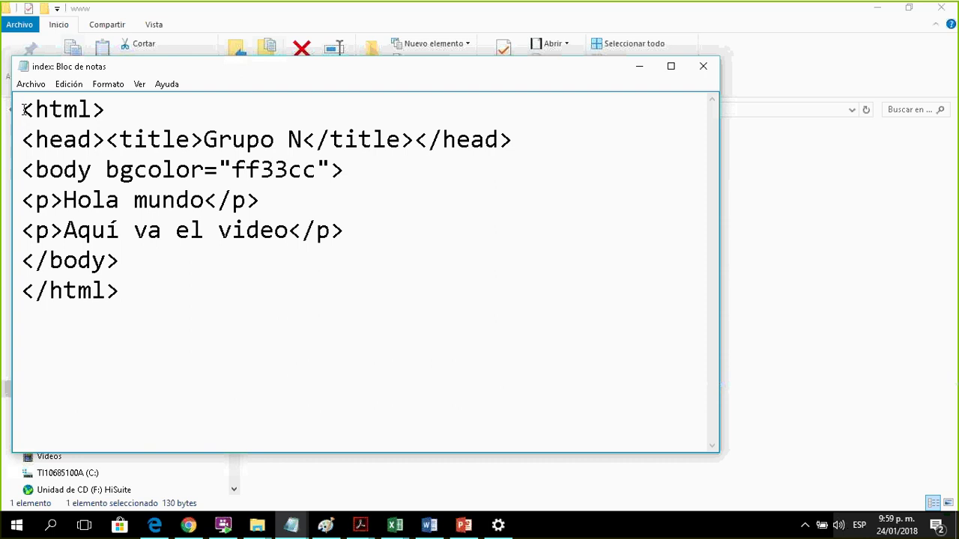
Step: Review the markup and replace the bgcolor value ff33cc with 00ff00
drag(21, 109, 106, 109)
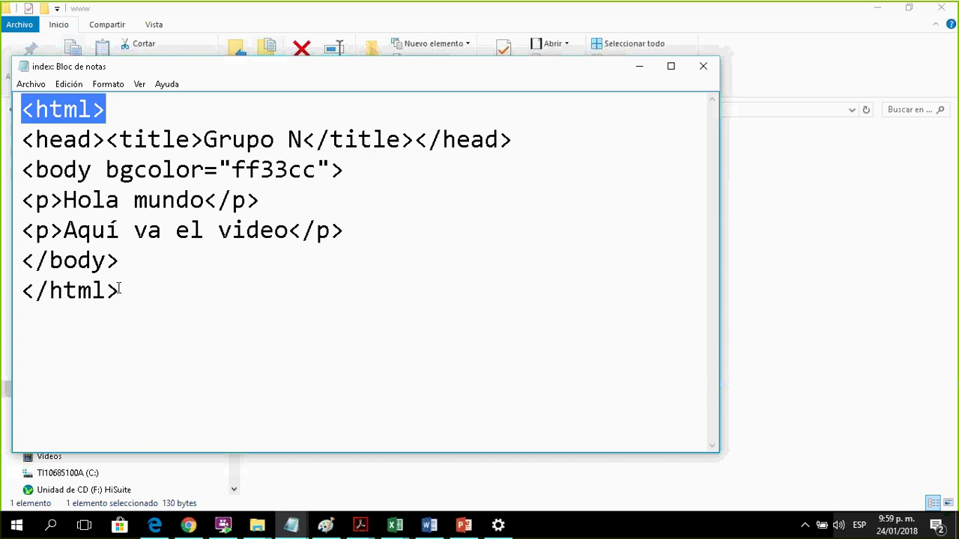
drag(120, 291, 49, 261)
drag(22, 110, 133, 139)
drag(120, 291, 21, 291)
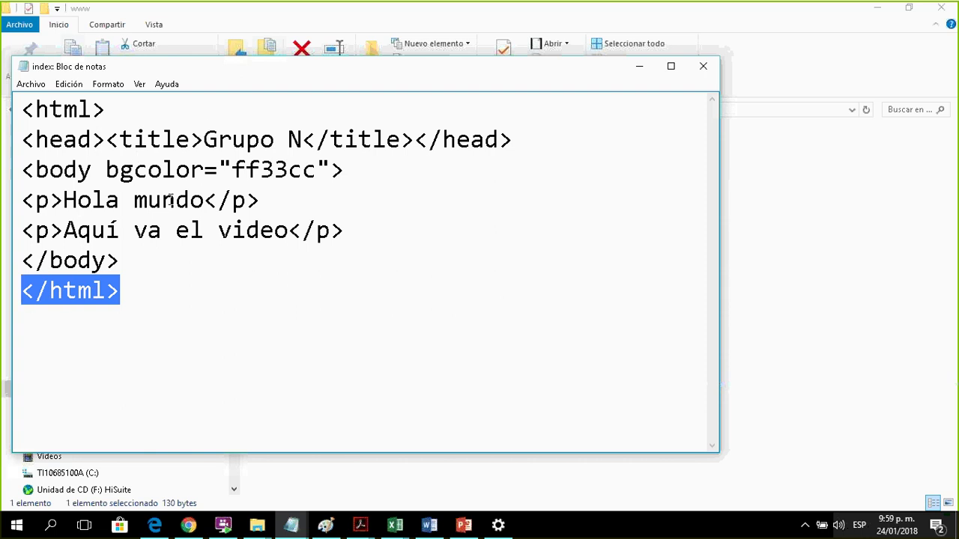
drag(64, 200, 196, 200)
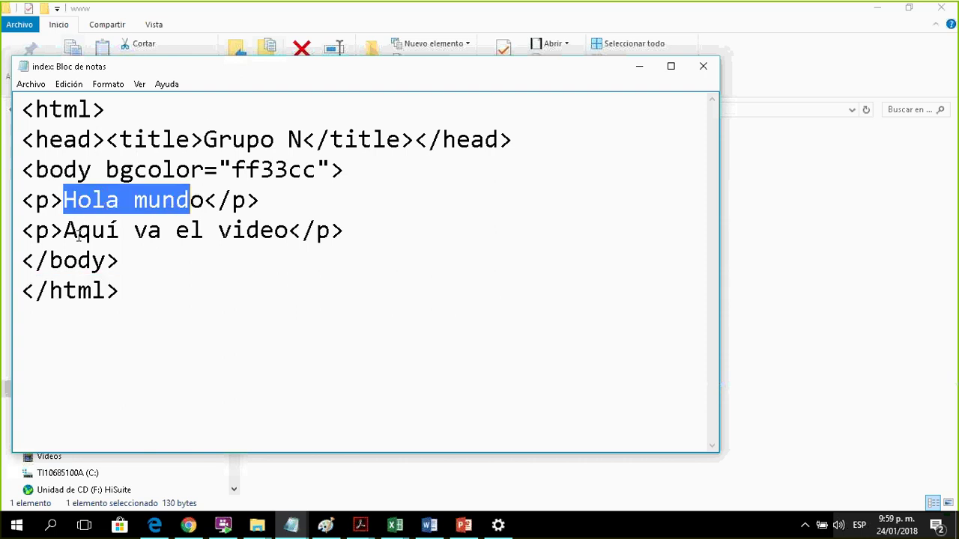
click(237, 169)
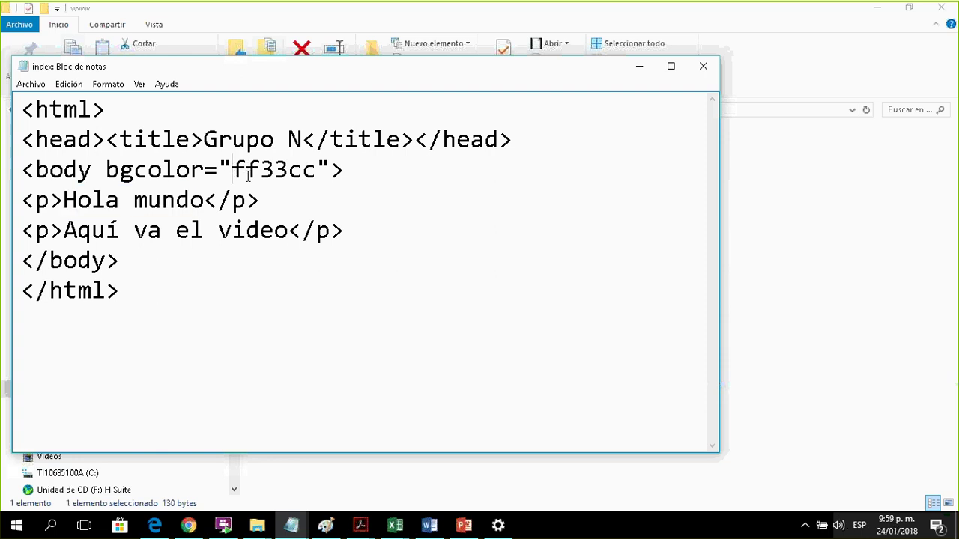
text(00)
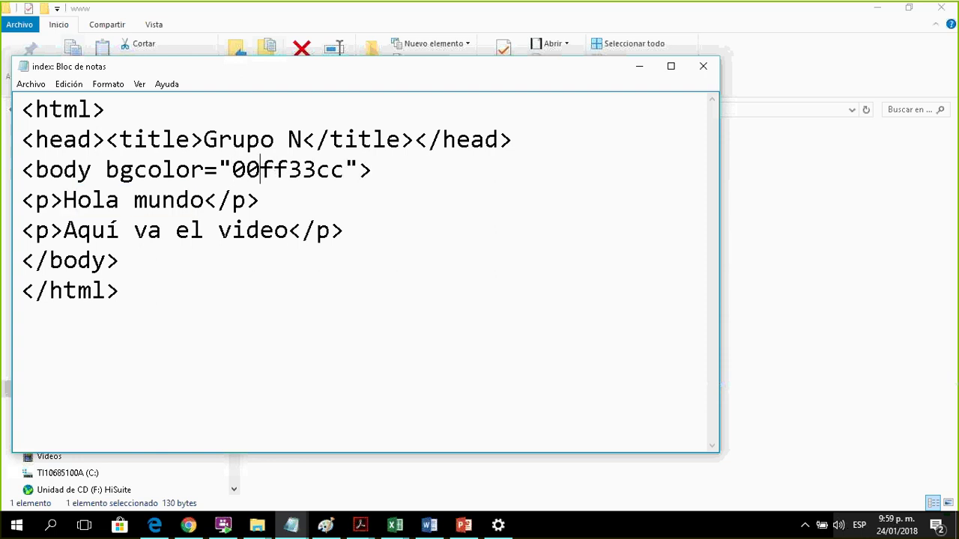
text(ff00)
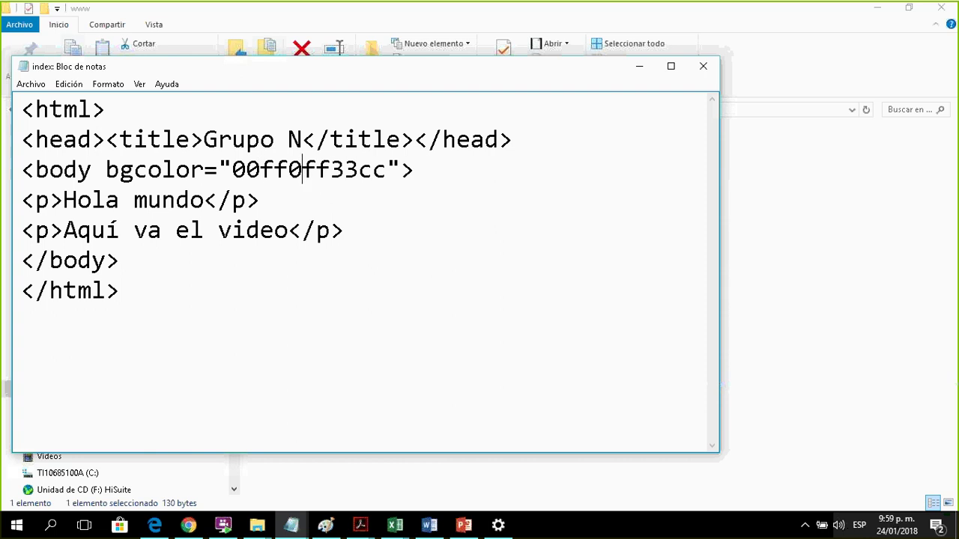
key(Delete)
key(Delete)
key(Delete)
key(Delete)
key(Delete)
key(Delete)
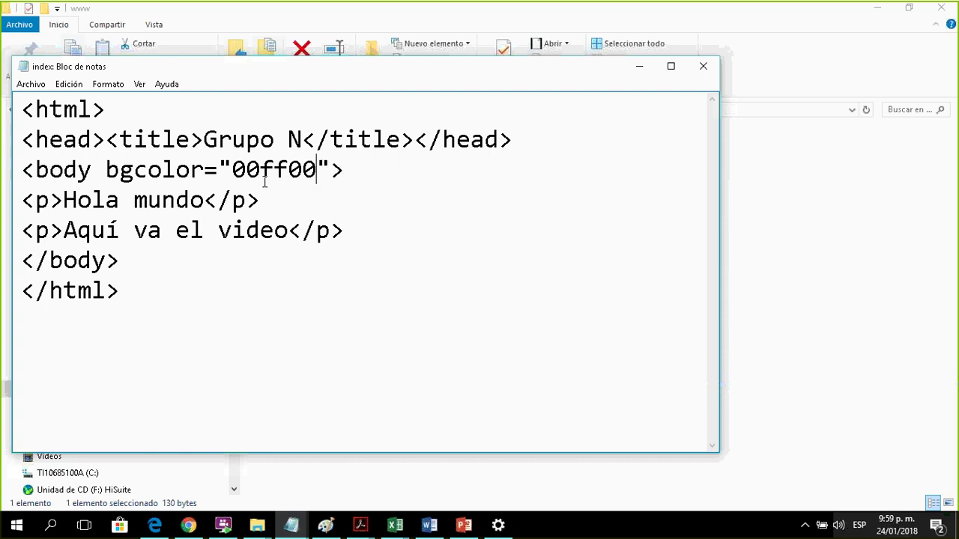
Step: Save index.html with Archivo > Guardar and return to the browser
click(31, 84)
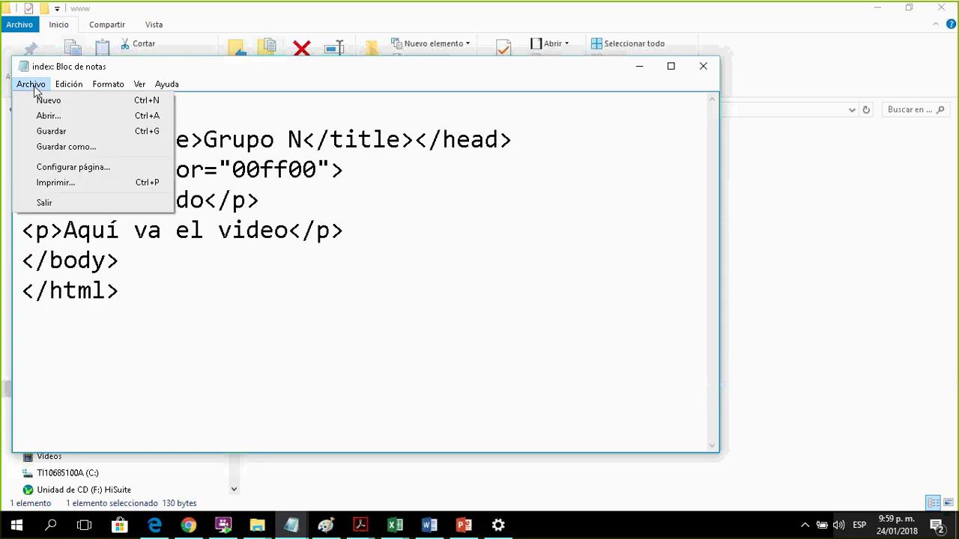
click(60, 136)
click(189, 525)
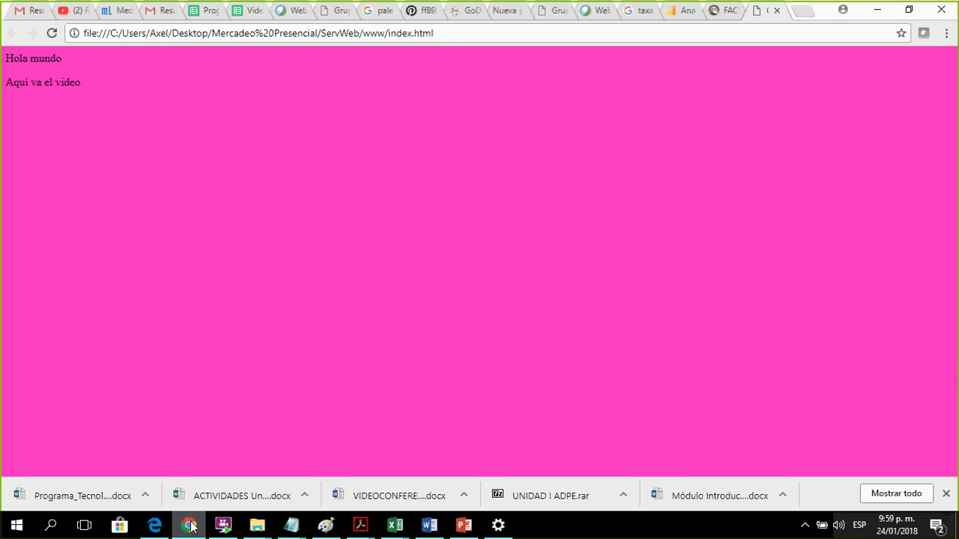
Step: Reload the index page to show green, then highlight Analytics' paste-into-<HEAD> instruction
click(53, 33)
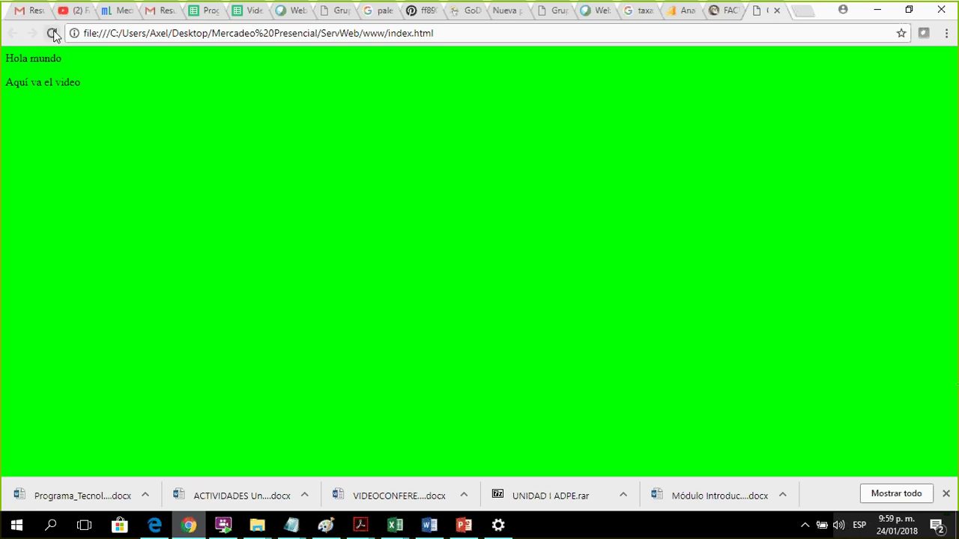
mouse_move(191, 528)
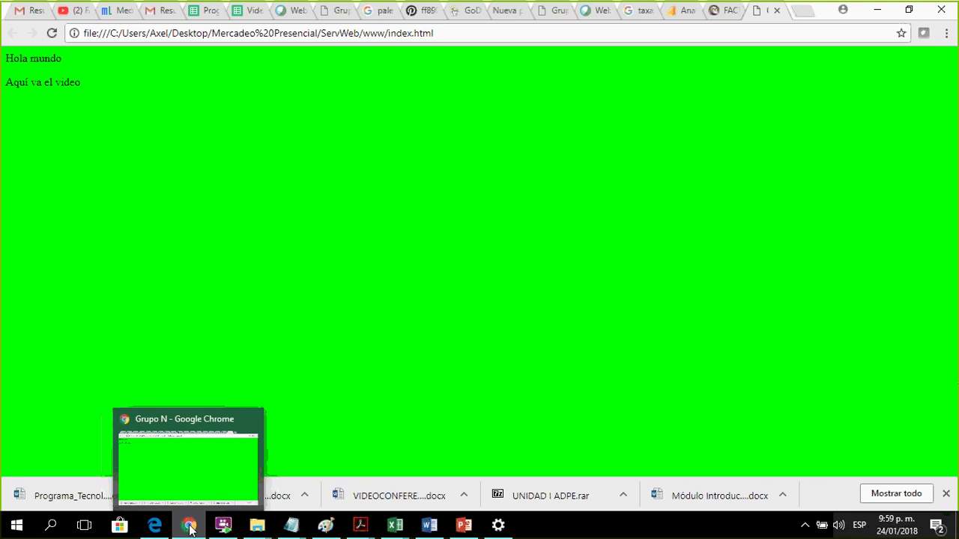
click(676, 11)
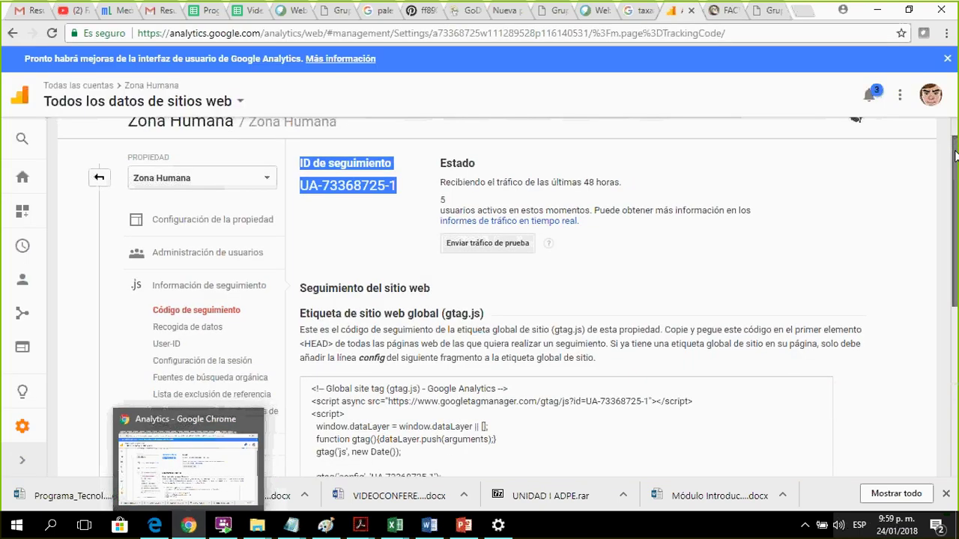
click(399, 428)
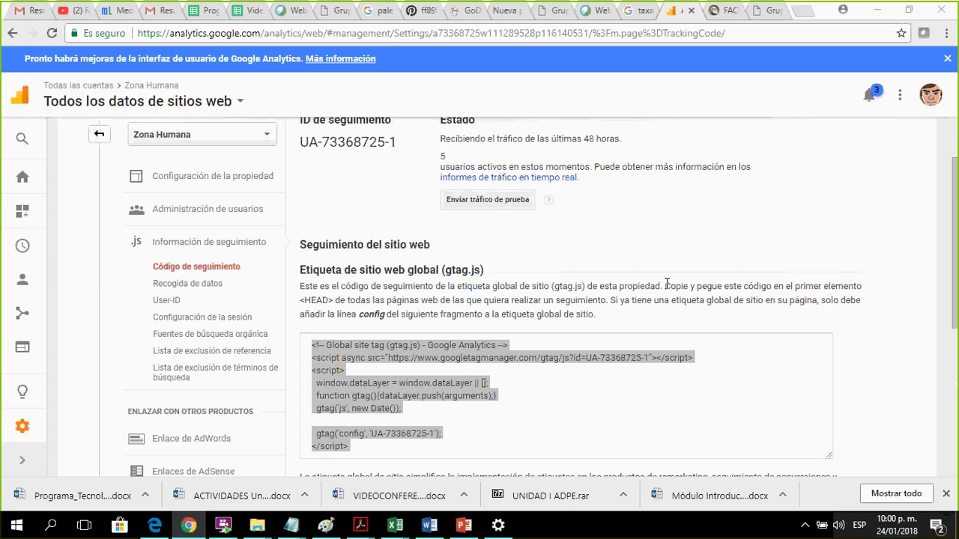
drag(665, 284, 334, 299)
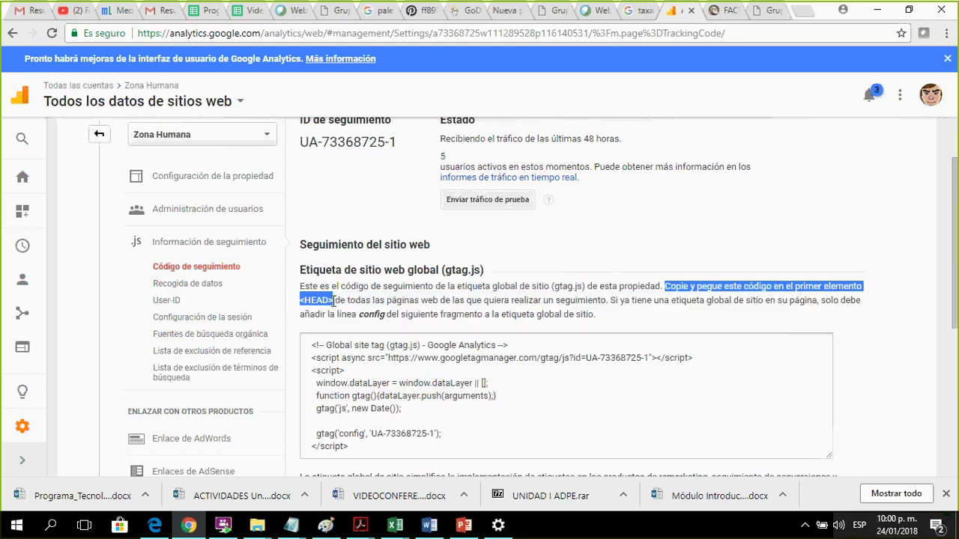
Step: In Notepad, place the insertion point right after index.html's opening <head> tag
mouse_move(295, 534)
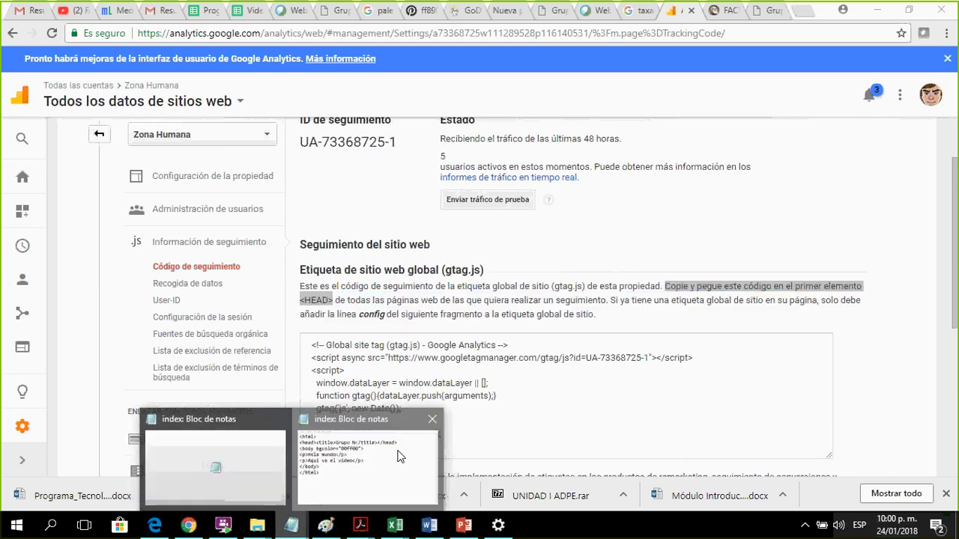
click(397, 490)
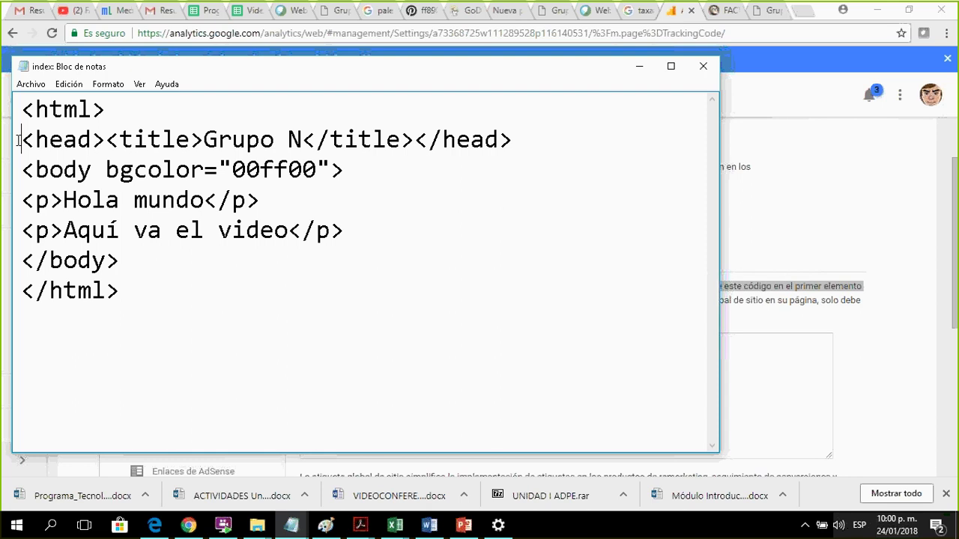
drag(22, 140, 107, 139)
click(107, 140)
Step: Copy the gtag.js snippet from Analytics, paste it after <head>, and maximize Notepad
click(845, 335)
click(418, 405)
key(ctrl+c)
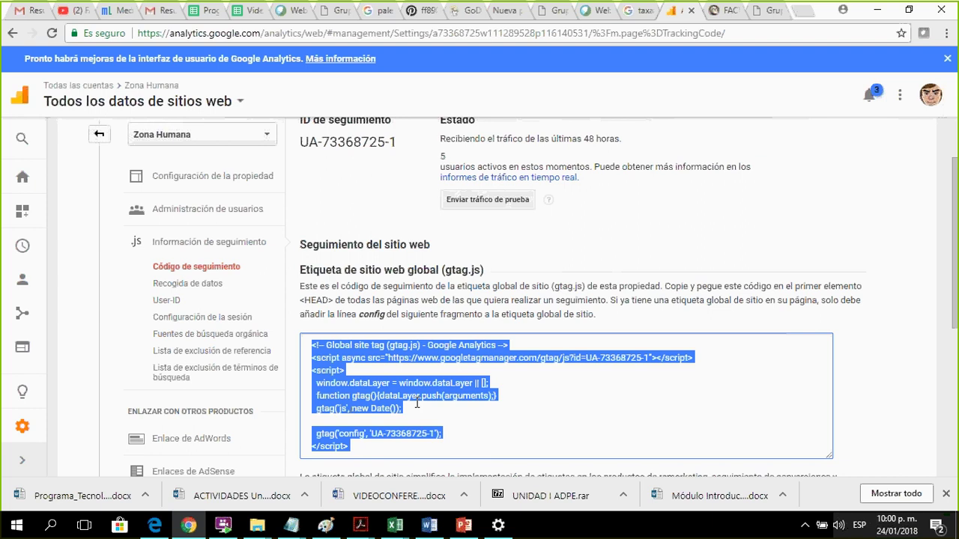
click(292, 525)
click(375, 445)
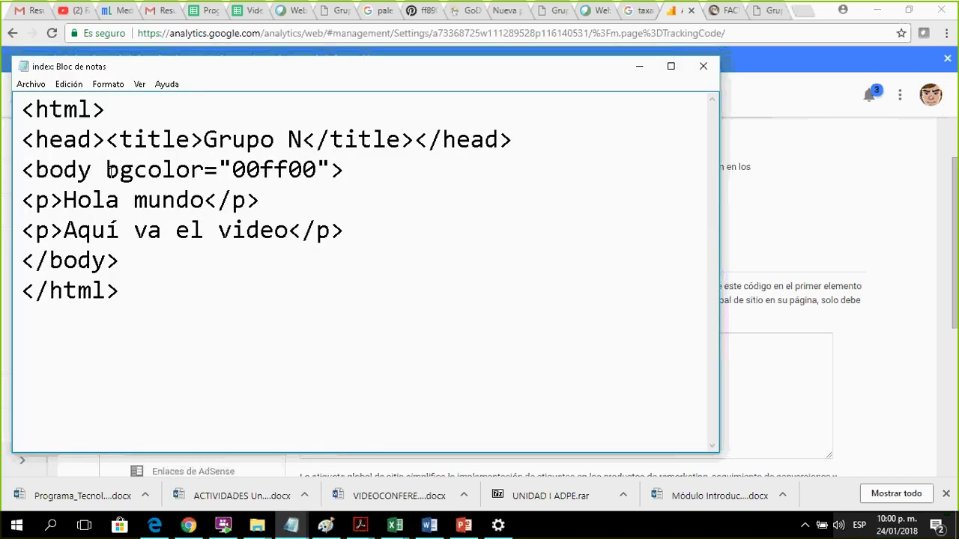
key(ctrl+v)
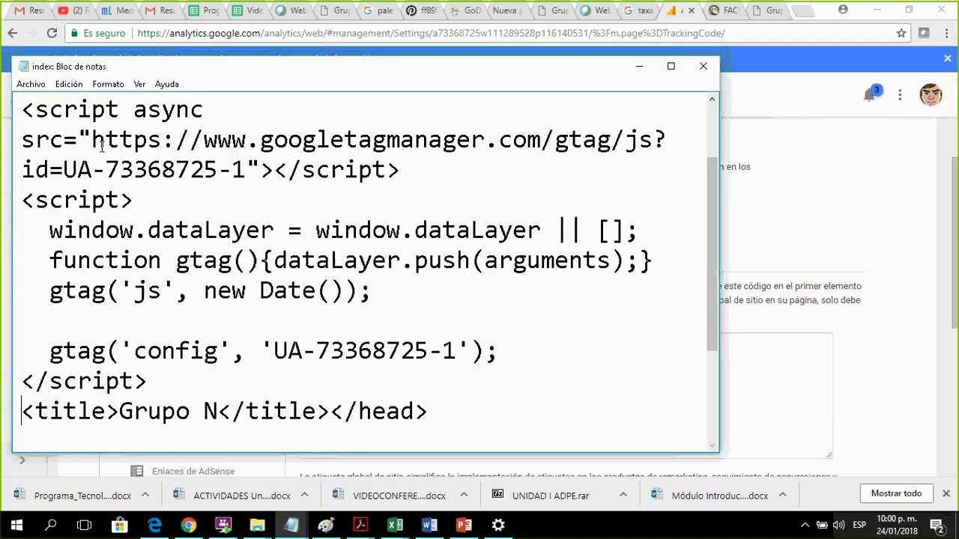
click(670, 67)
scroll(189, 394, up, 2)
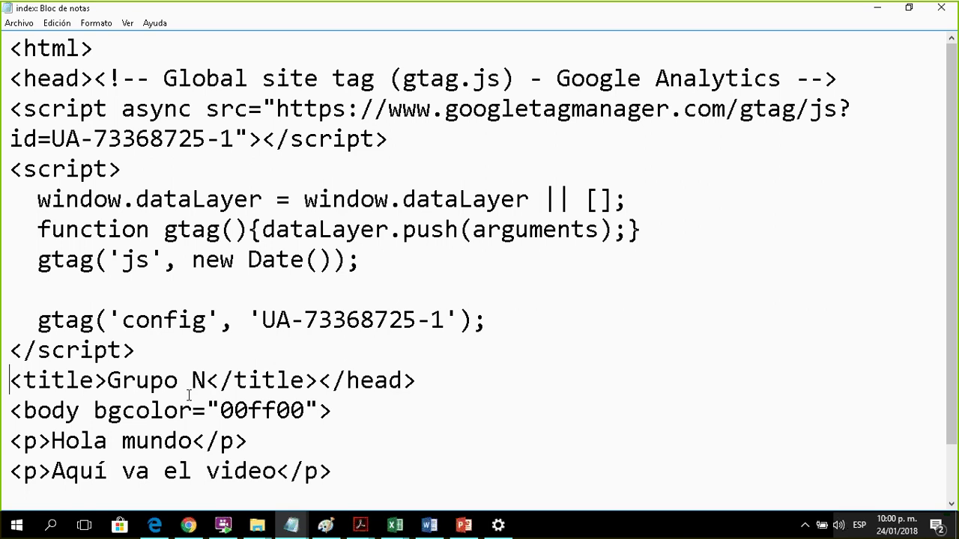
click(188, 526)
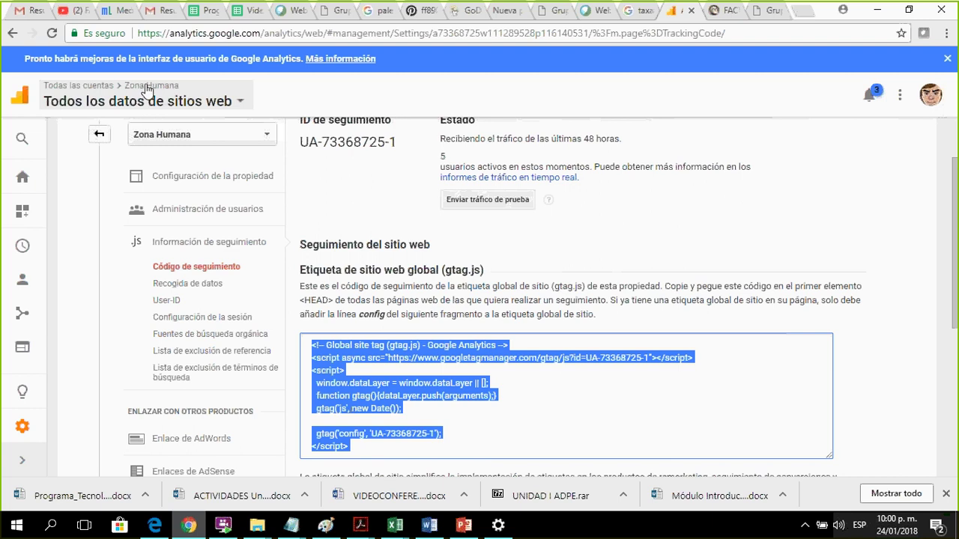
Step: Show the Analytics account list with Zona Humana's property and view, then return to index.html
click(165, 105)
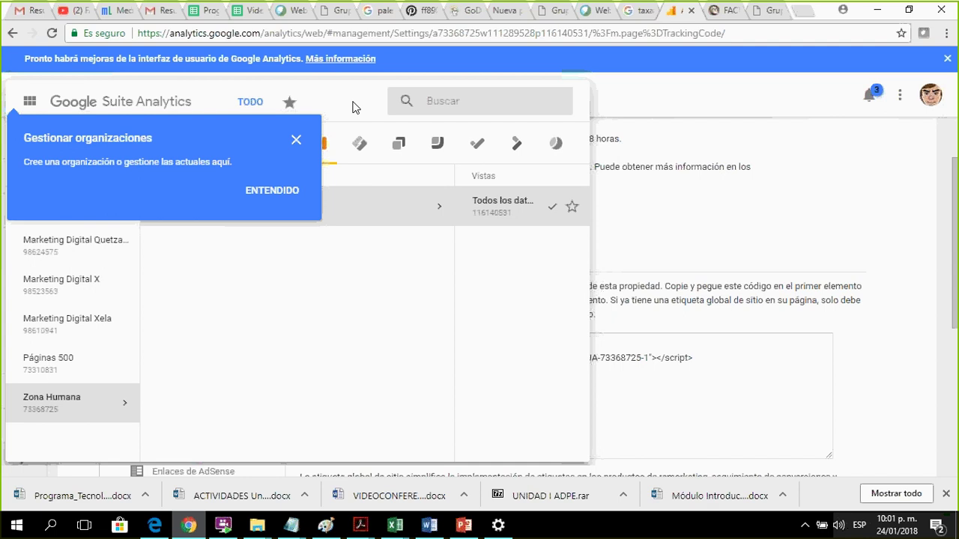
click(299, 140)
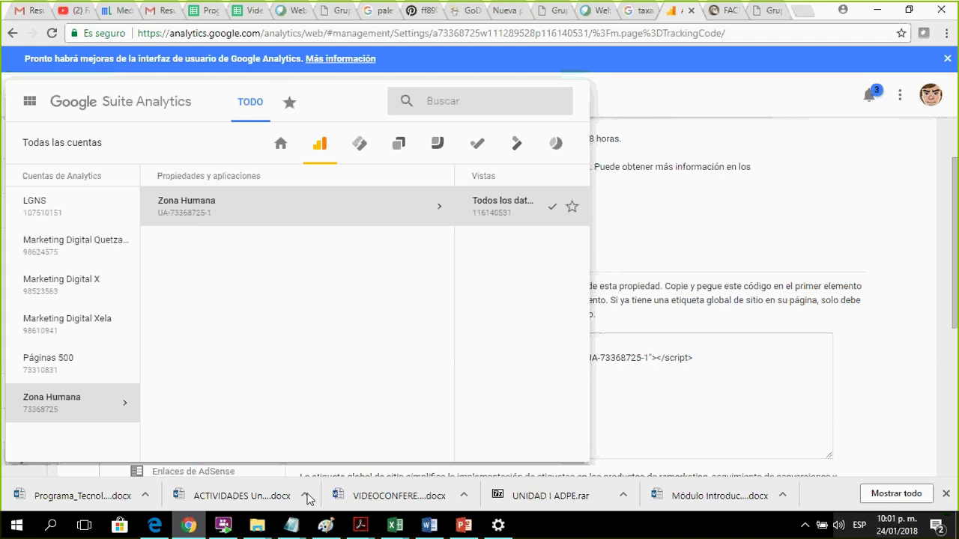
mouse_move(291, 525)
click(417, 454)
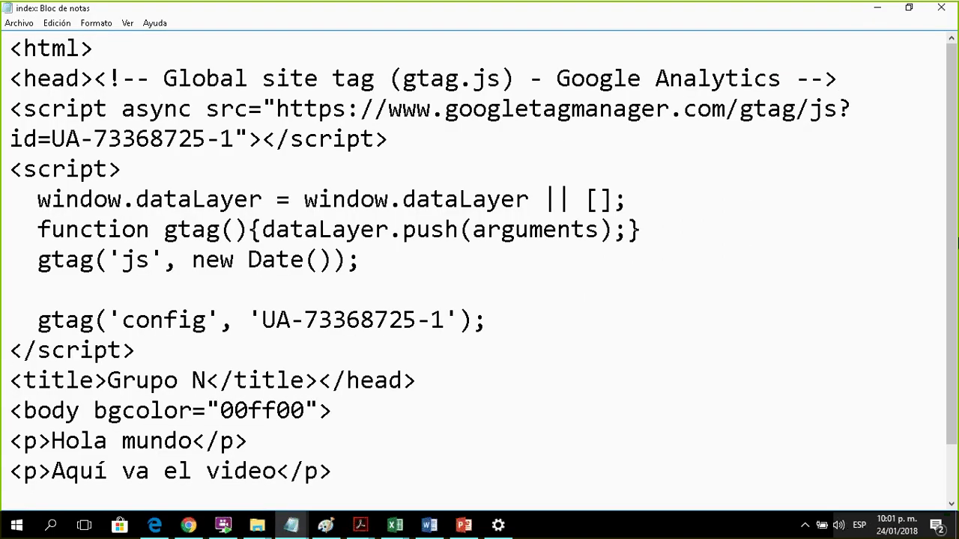
Step: Scroll through index.html to check the snippet and 00ff00 background, then go back to Chrome
mouse_move(957, 242)
mouse_down()
mouse_move(955, 283)
mouse_move(951, 238)
mouse_up()
click(464, 528)
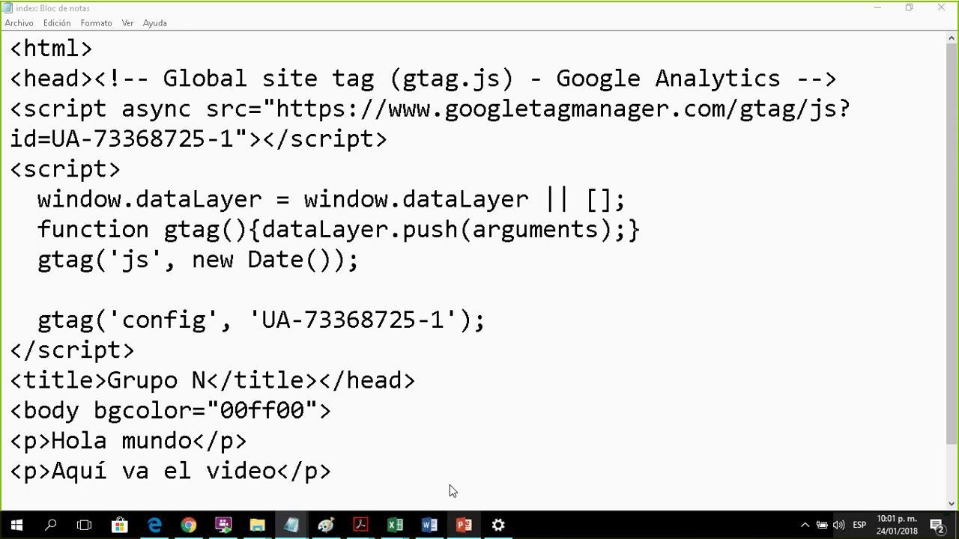
Step: Return to the Zona Humana Analytics page and dismiss the open account list
click(187, 527)
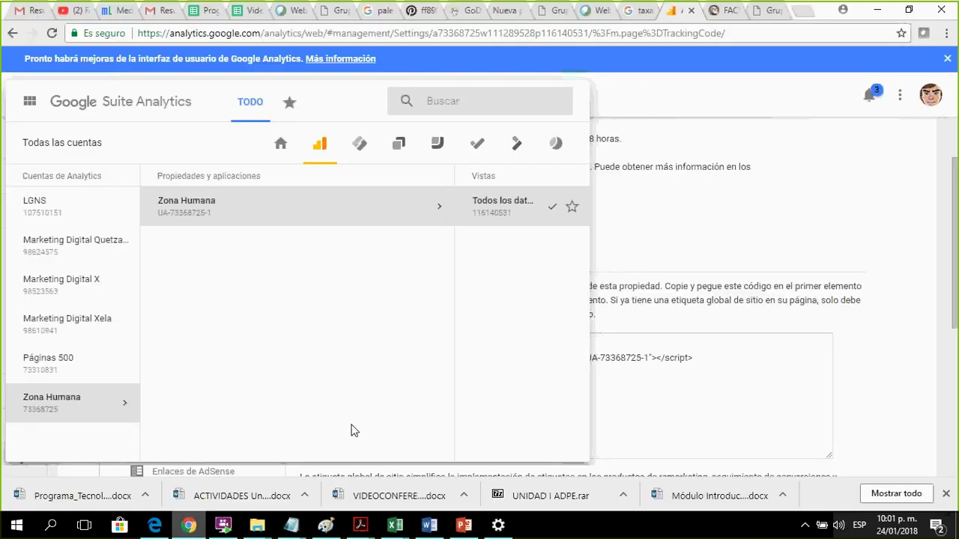
click(658, 395)
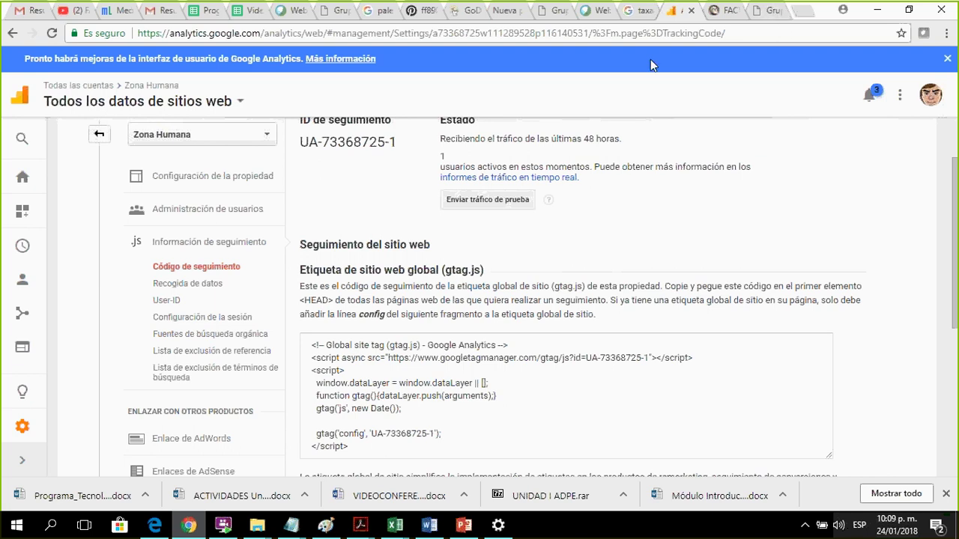
Step: Maximize Chrome and load pasionporlascarreras.com/whm in a new tab
click(190, 526)
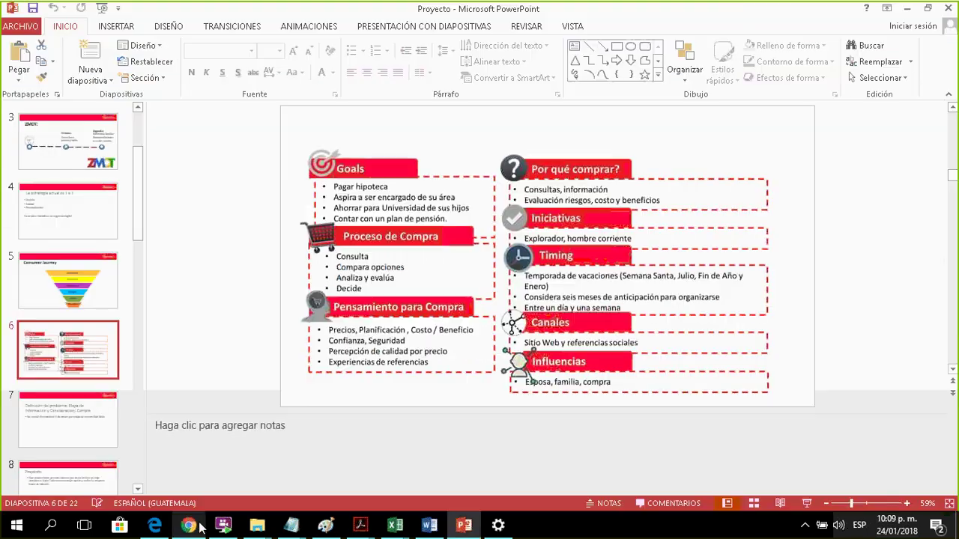
click(190, 527)
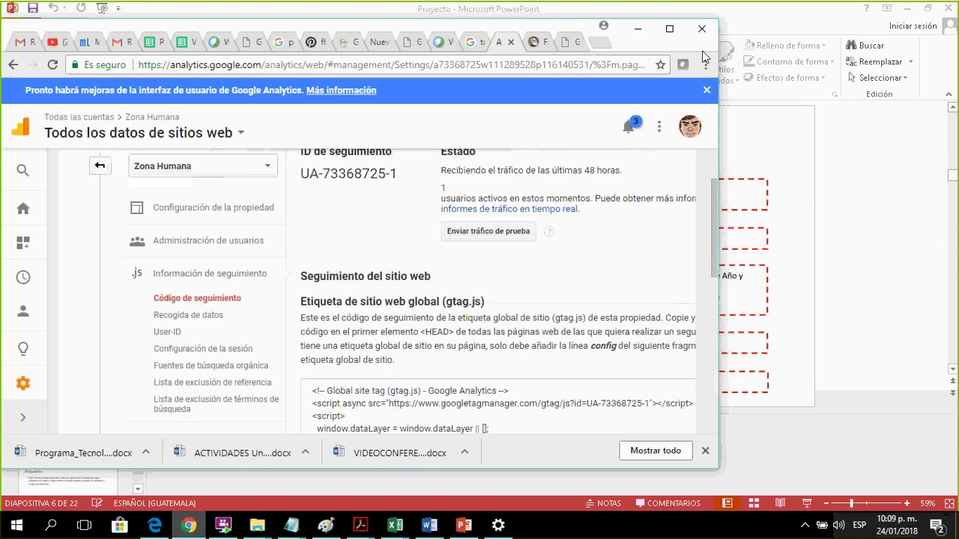
click(669, 28)
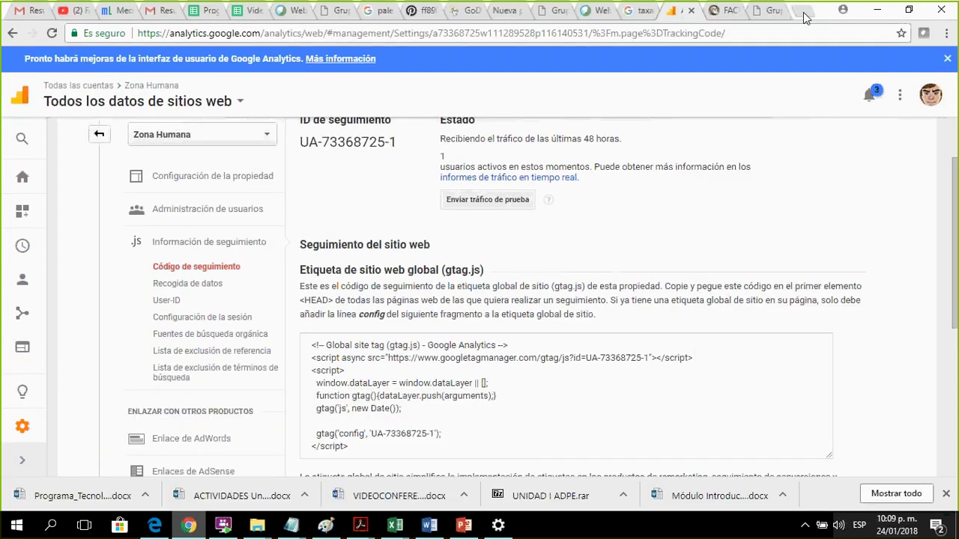
click(803, 11)
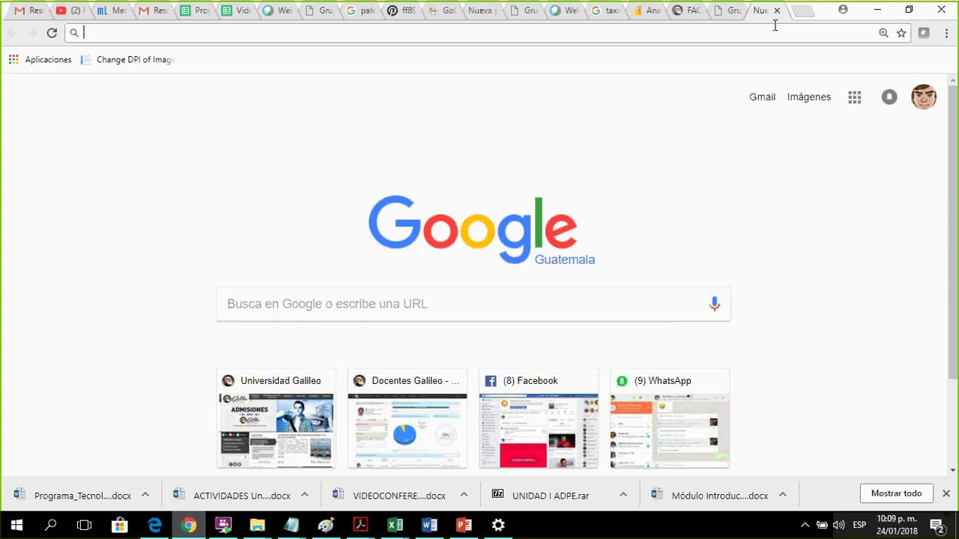
text(pa)
key(Right)
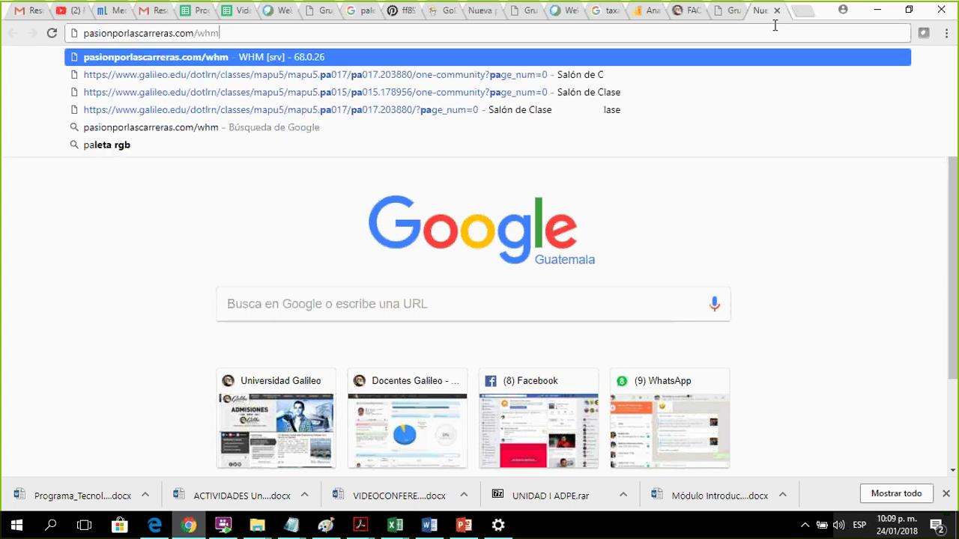
key(Return)
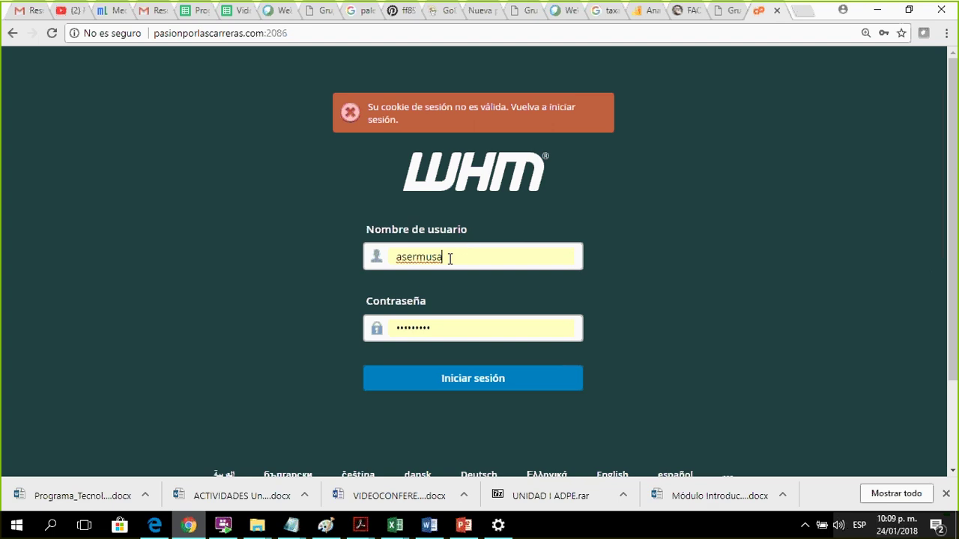
Step: Replace the autofilled credentials with the server account's username and password and log in
drag(450, 258, 387, 264)
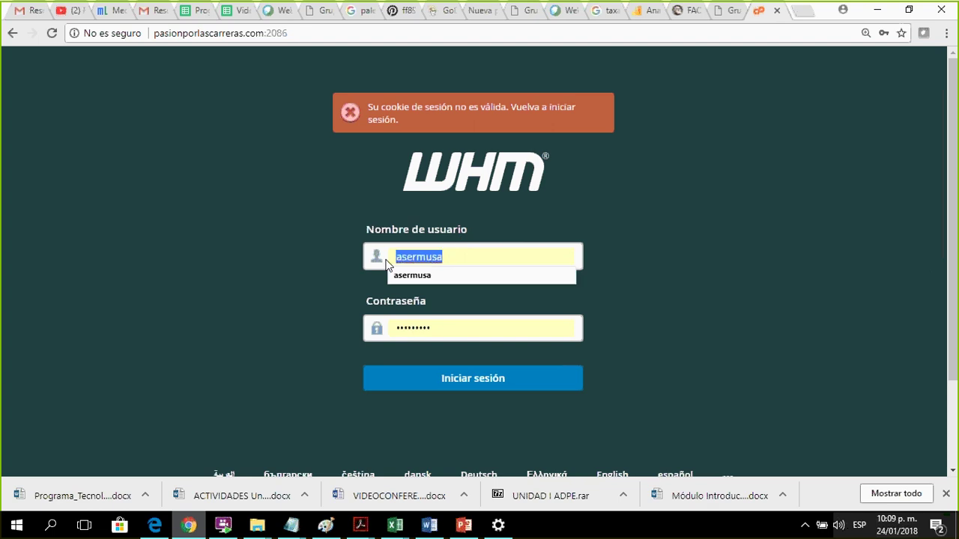
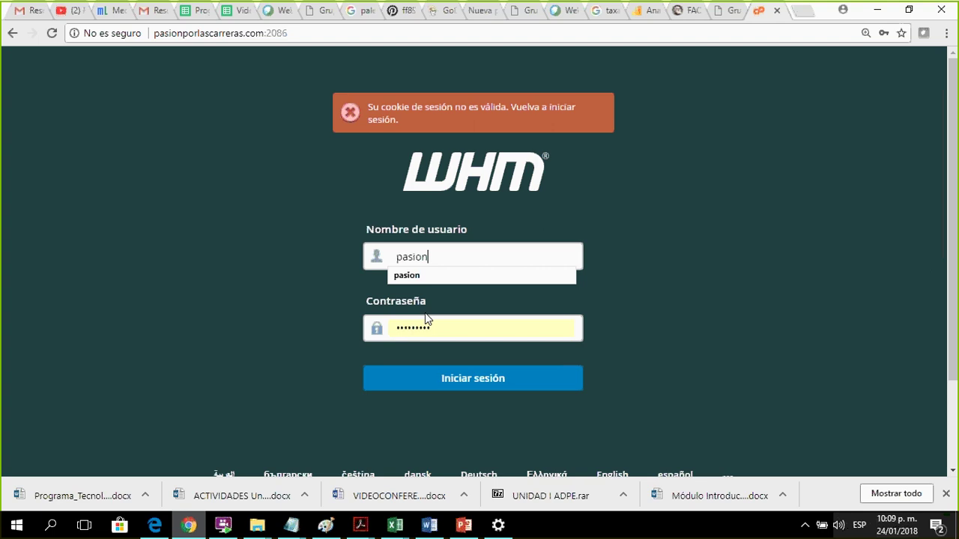
click(439, 328)
double_click(390, 328)
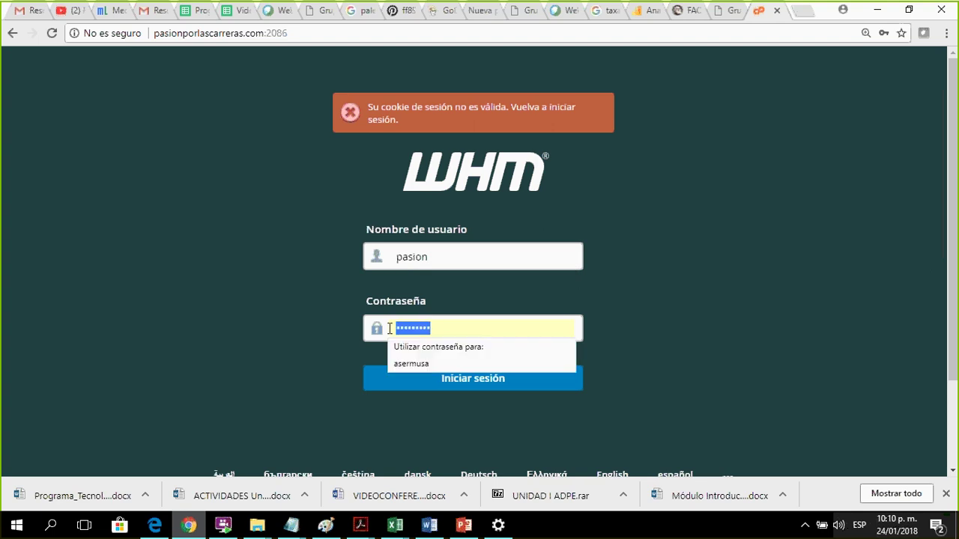
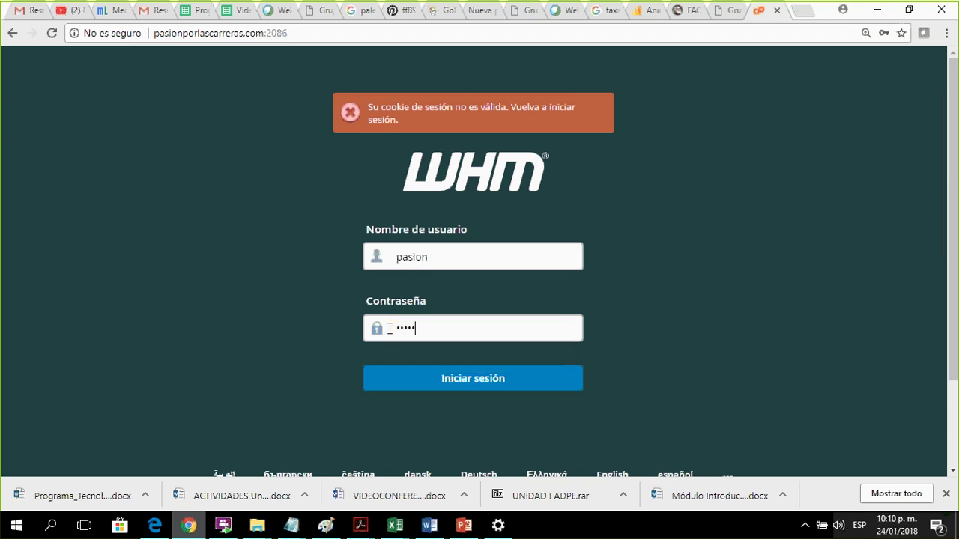
key(Return)
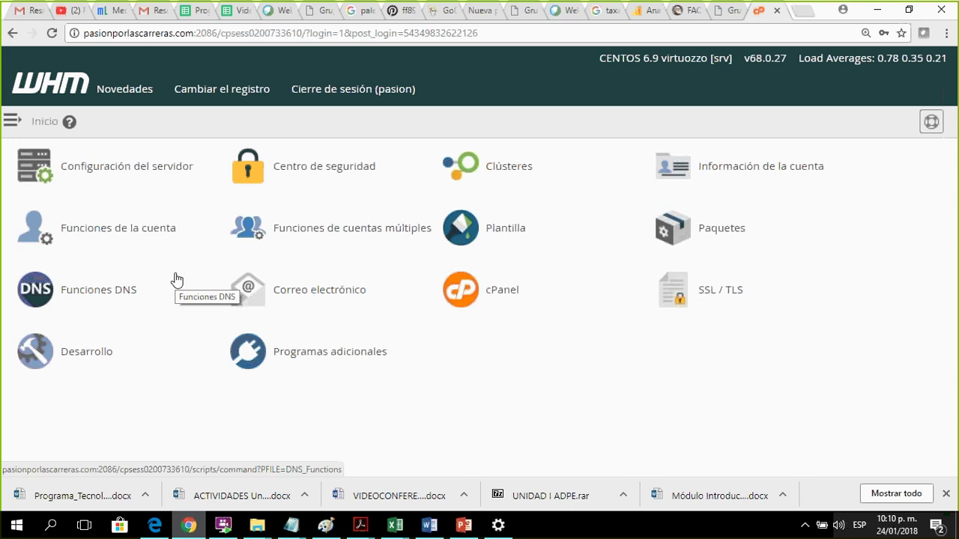
Step: Use Información de la cuenta > Enumerar las Cuentas to open cPanel for zonahumana.com
click(152, 237)
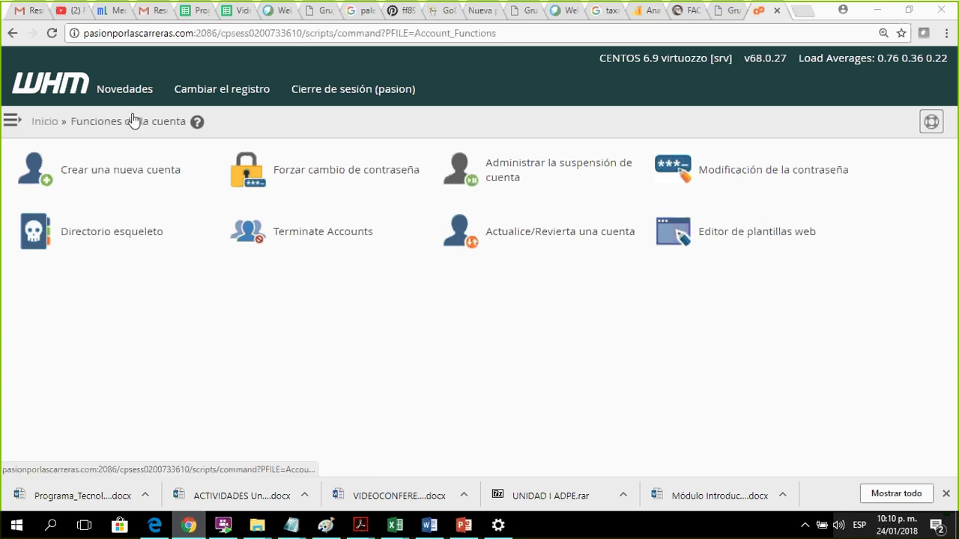
click(13, 33)
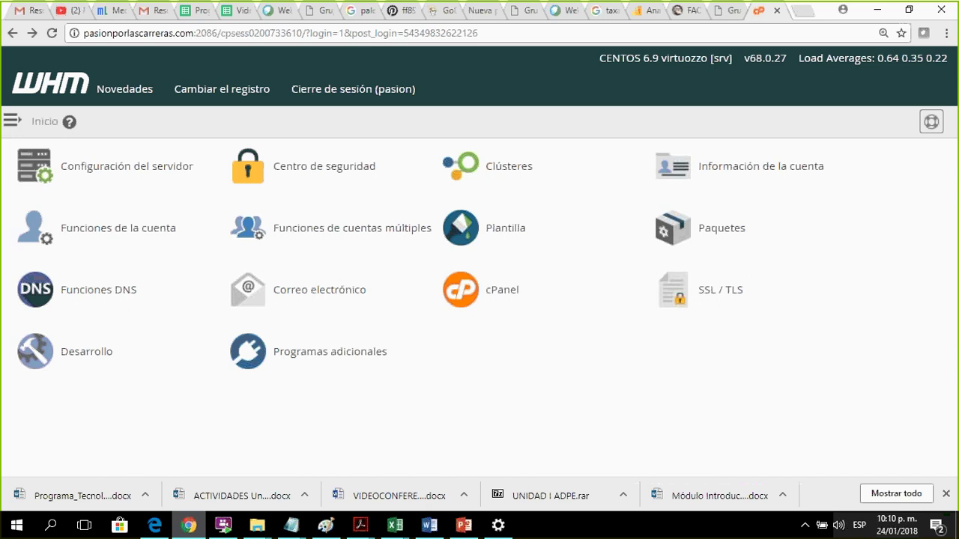
click(742, 165)
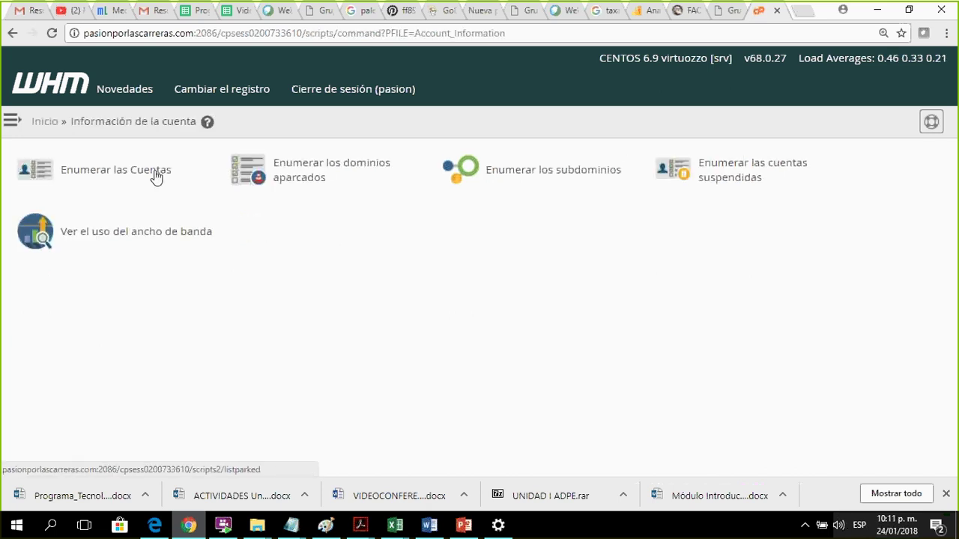
click(156, 176)
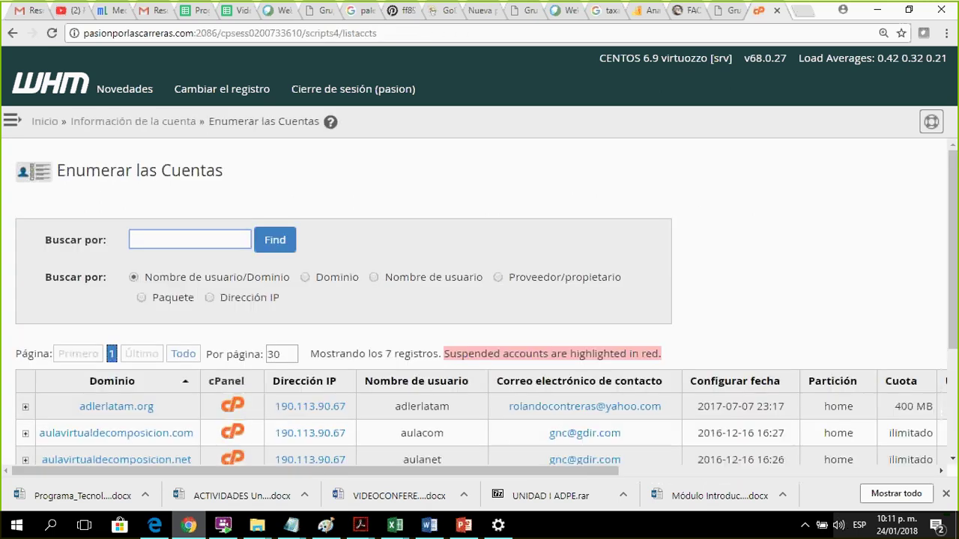
drag(954, 190, 956, 291)
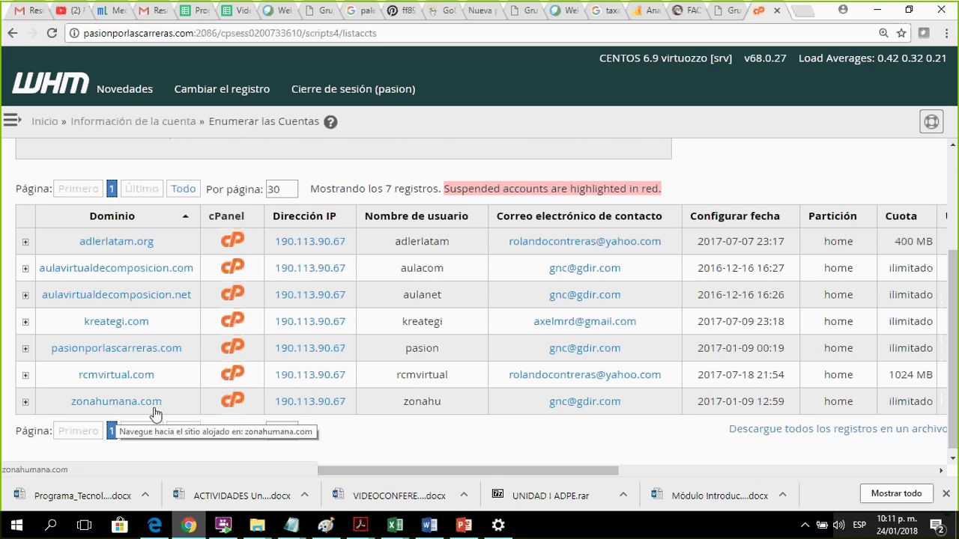
click(236, 402)
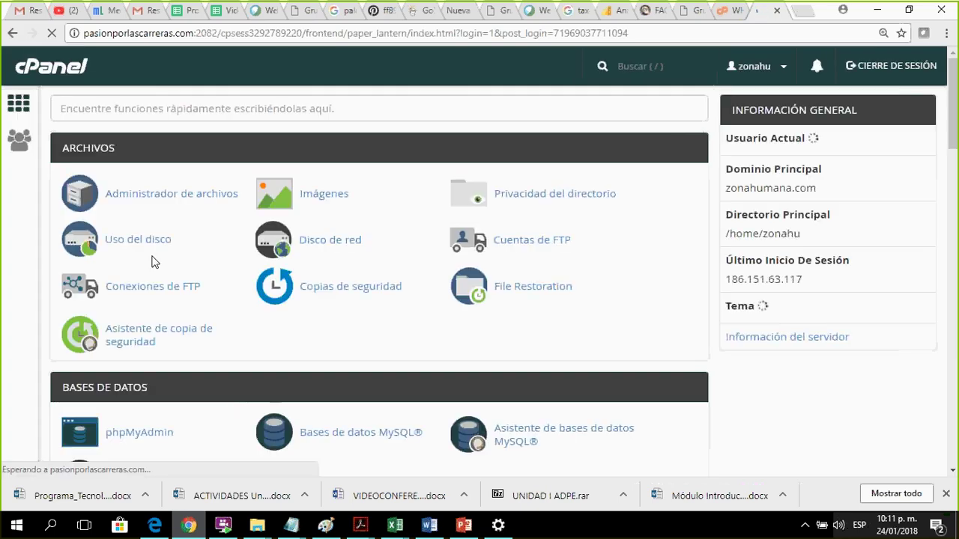
Step: In File Manager, go to public_html, select index.php and choose Editar
click(185, 197)
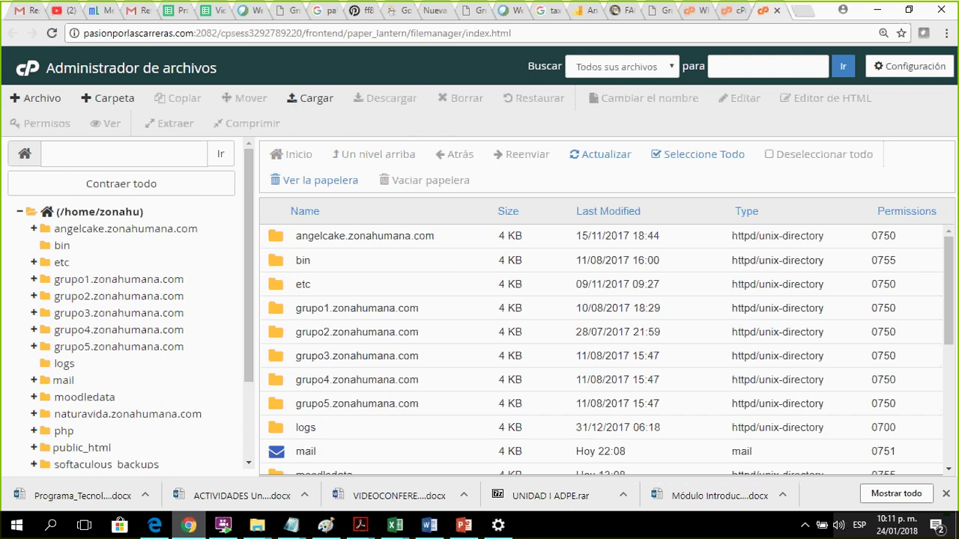
click(102, 449)
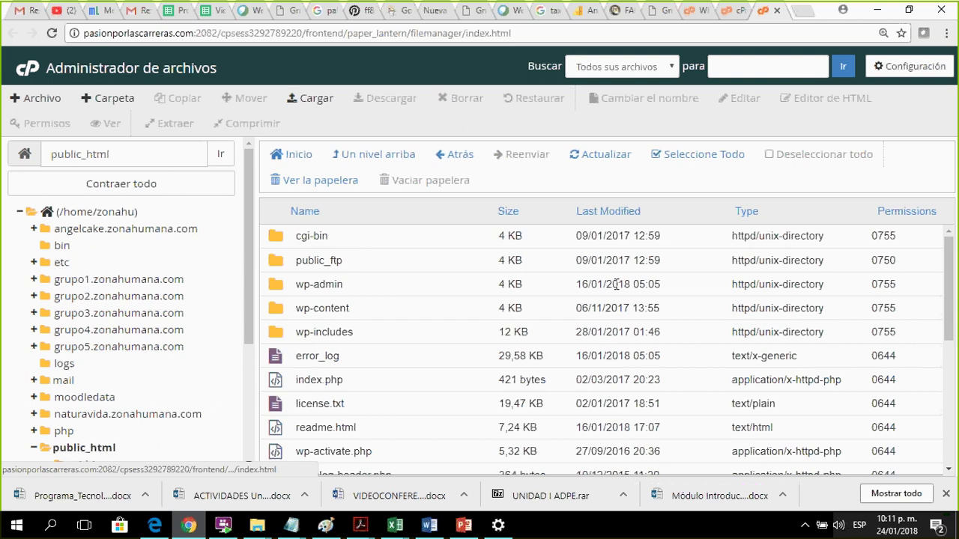
drag(952, 252, 939, 282)
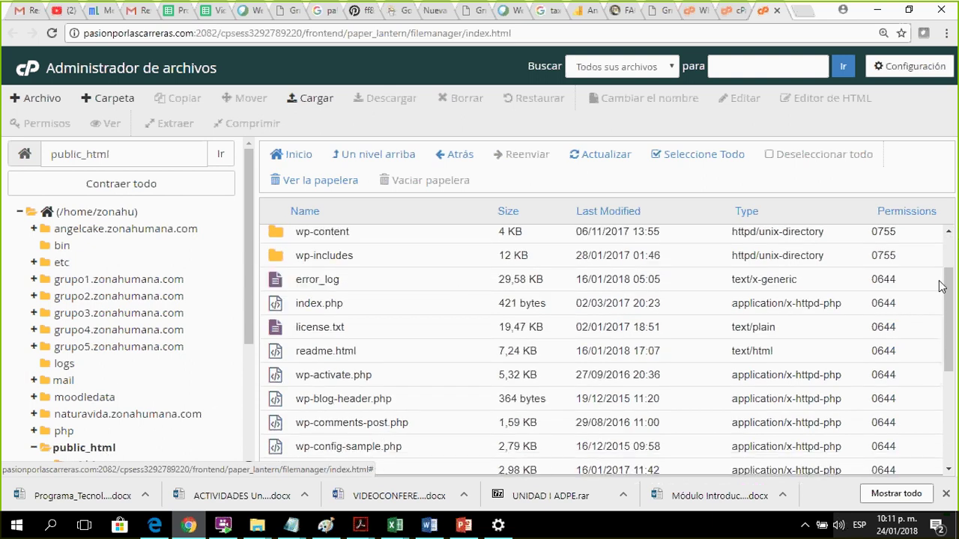
click(321, 304)
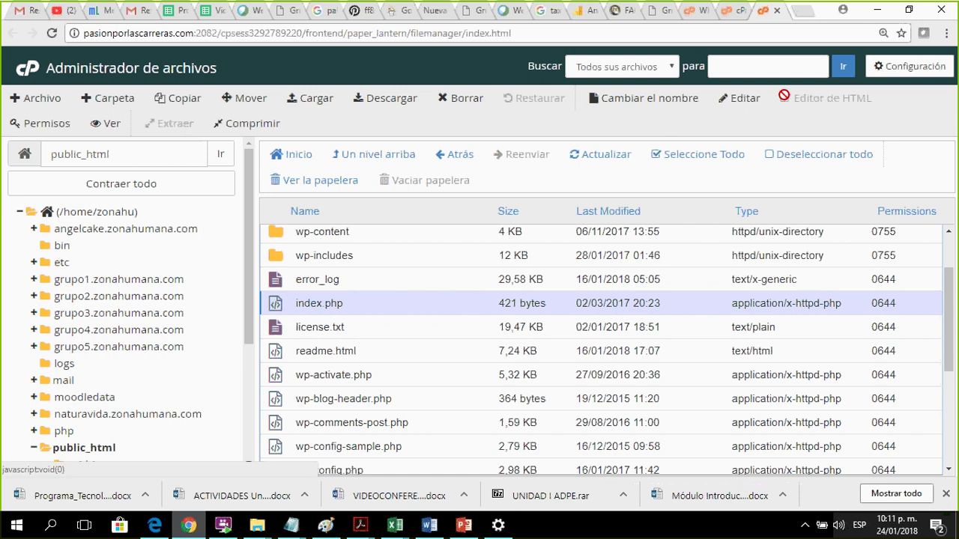
click(736, 98)
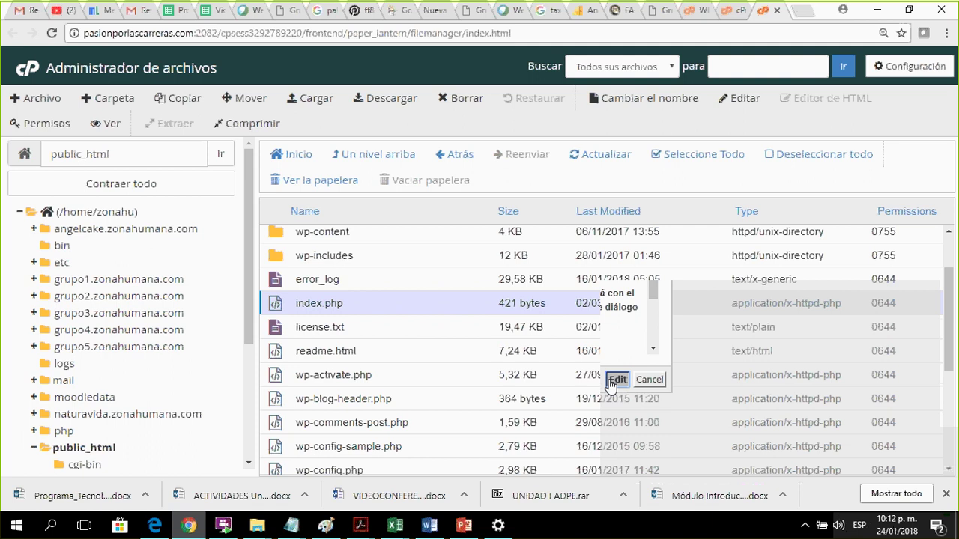
Step: Open index.php in the code editor, select lines 13–21, then view the local index.html tab
click(615, 381)
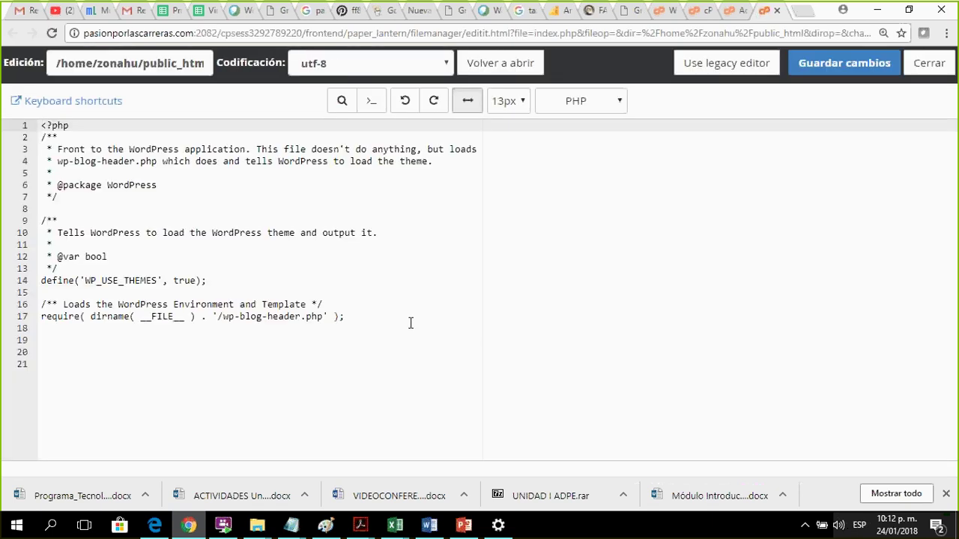
click(362, 326)
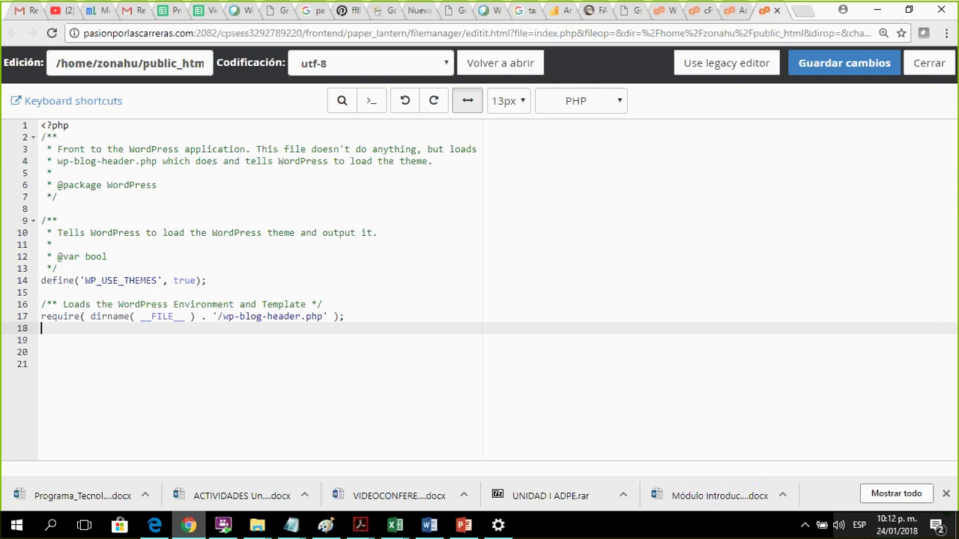
key(ctrl+a)
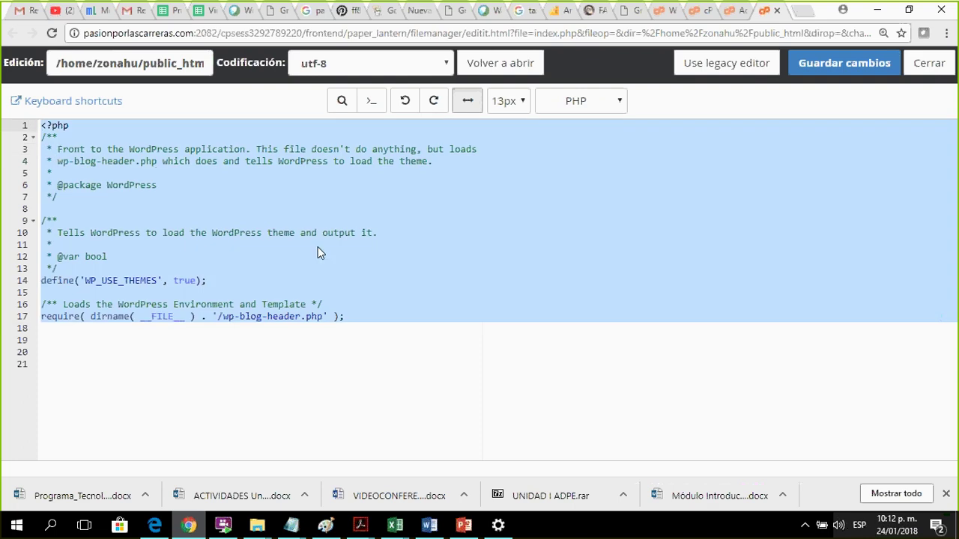
click(343, 247)
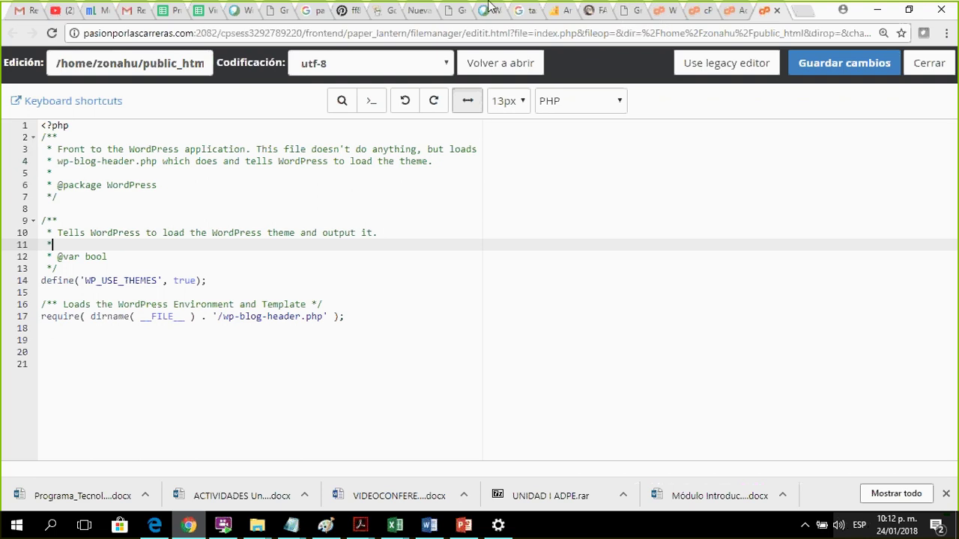
click(527, 270)
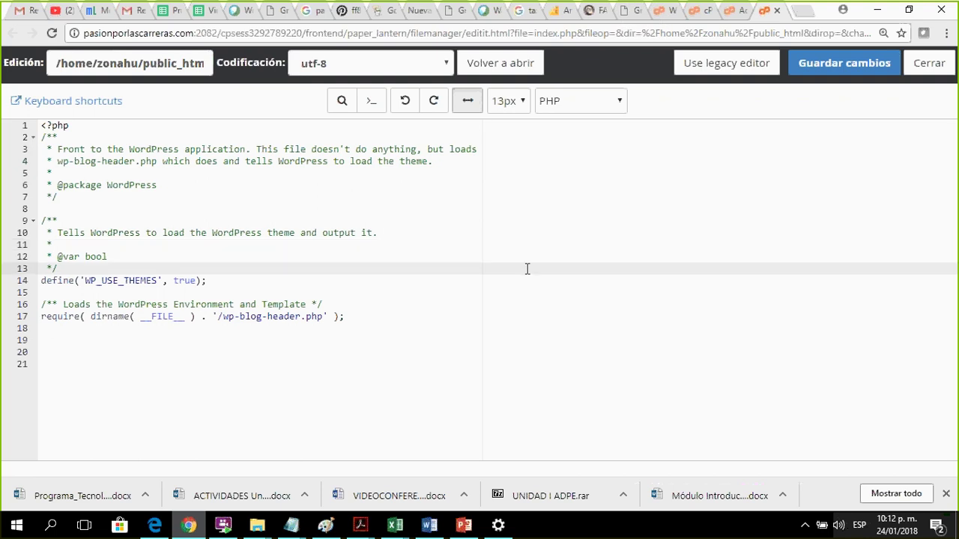
drag(527, 269, 308, 529)
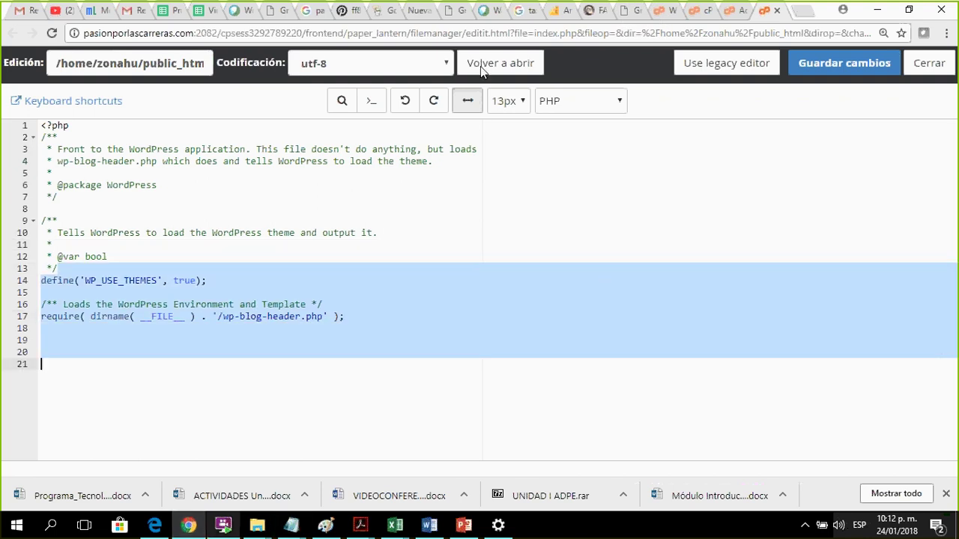
click(626, 11)
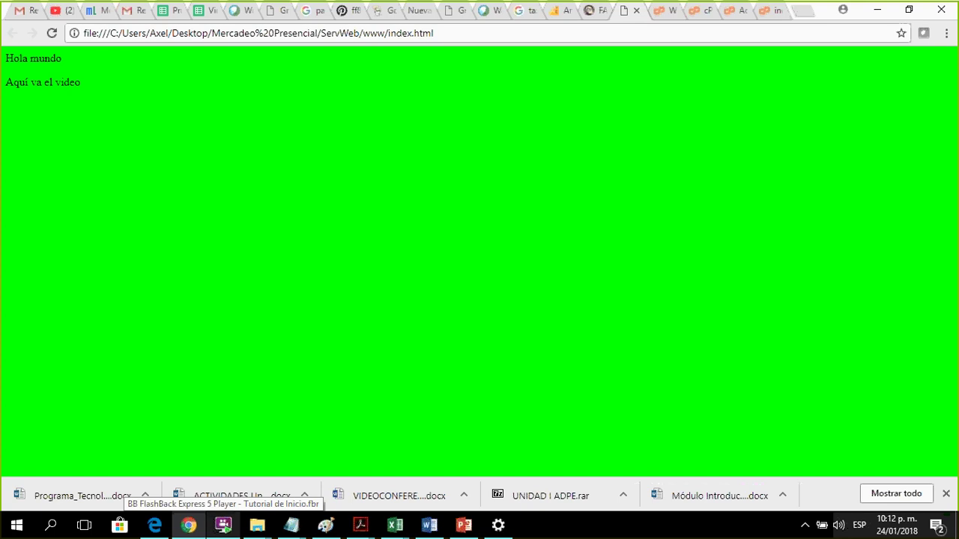
Step: Restore Chrome to a smaller window and return to the Analytics tracking-code tab
click(563, 13)
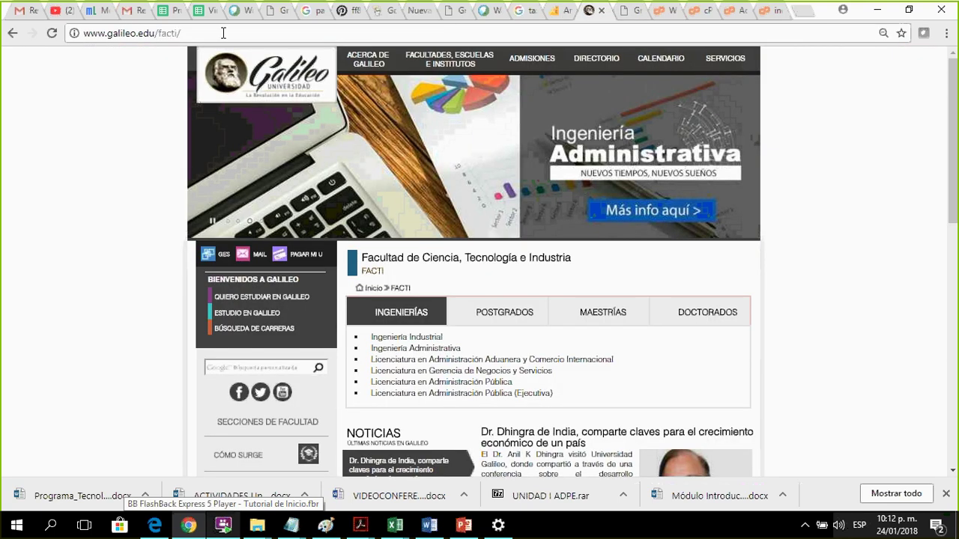
click(878, 9)
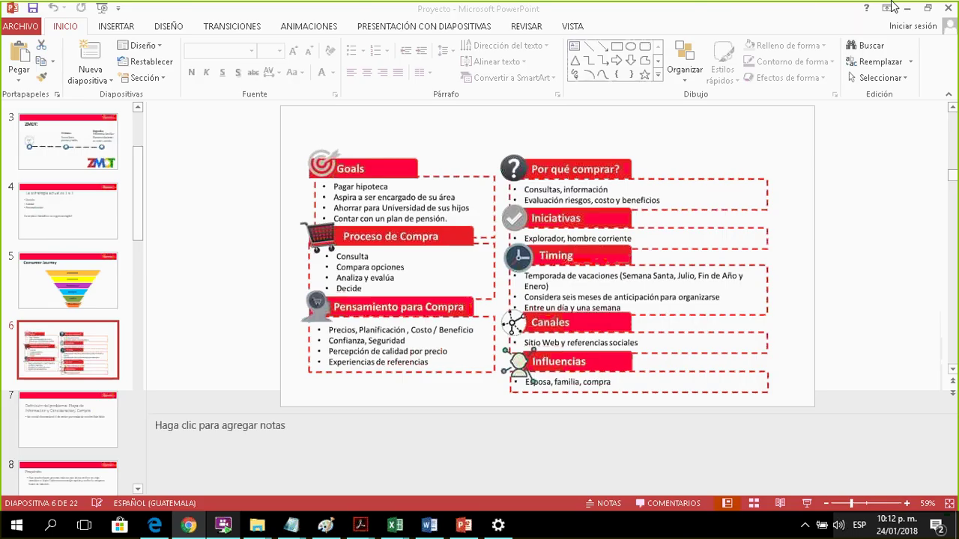
click(189, 525)
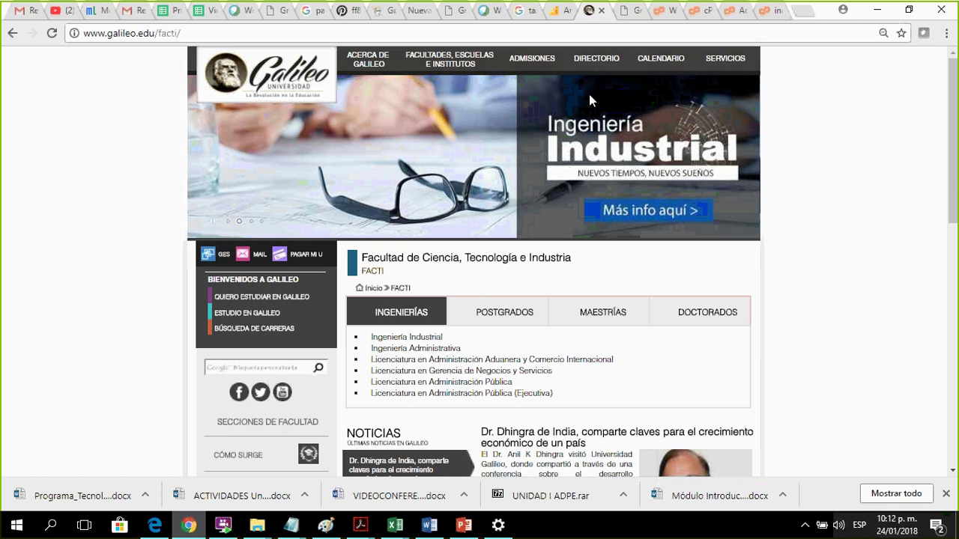
key(super+Down)
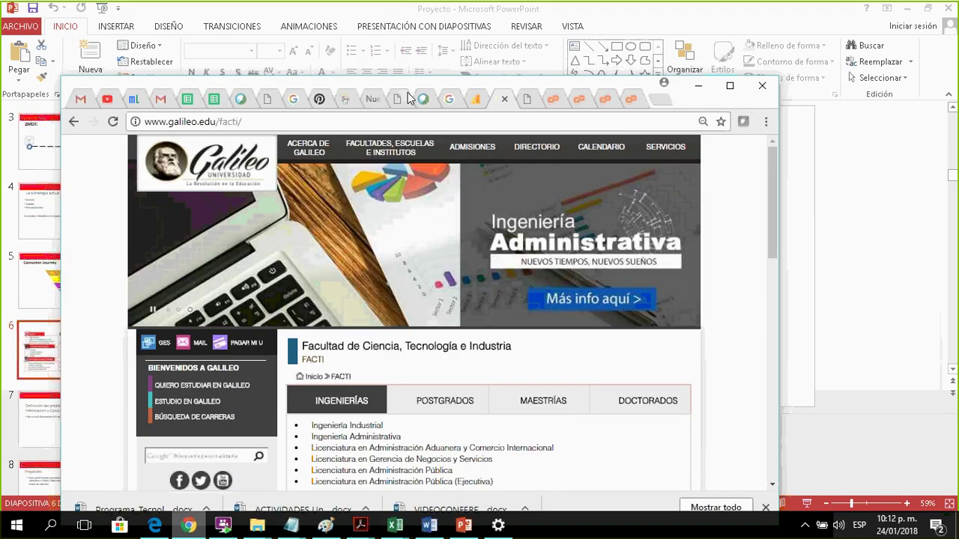
click(448, 99)
click(475, 99)
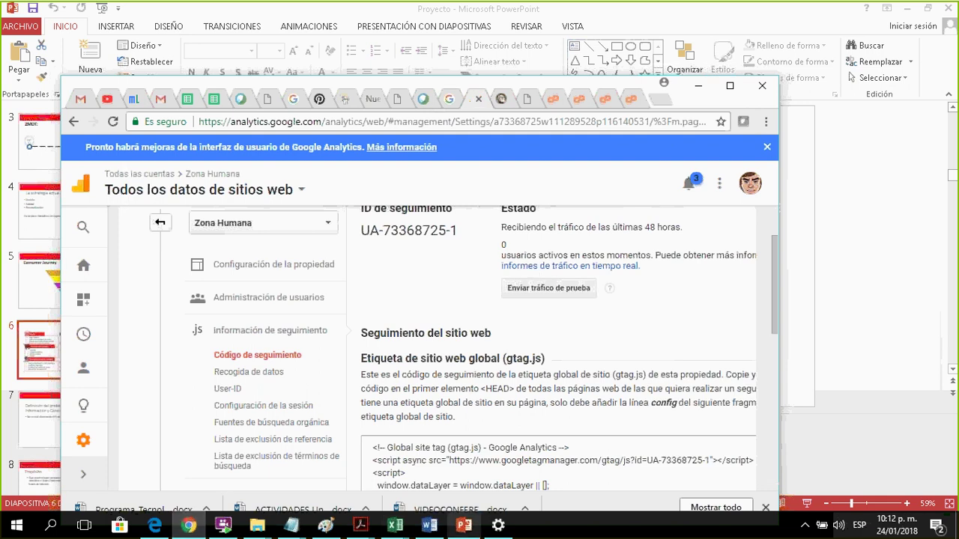
Step: Select the full gtag.js snippet for UA-73368725-1 and maximize the browser window
click(491, 466)
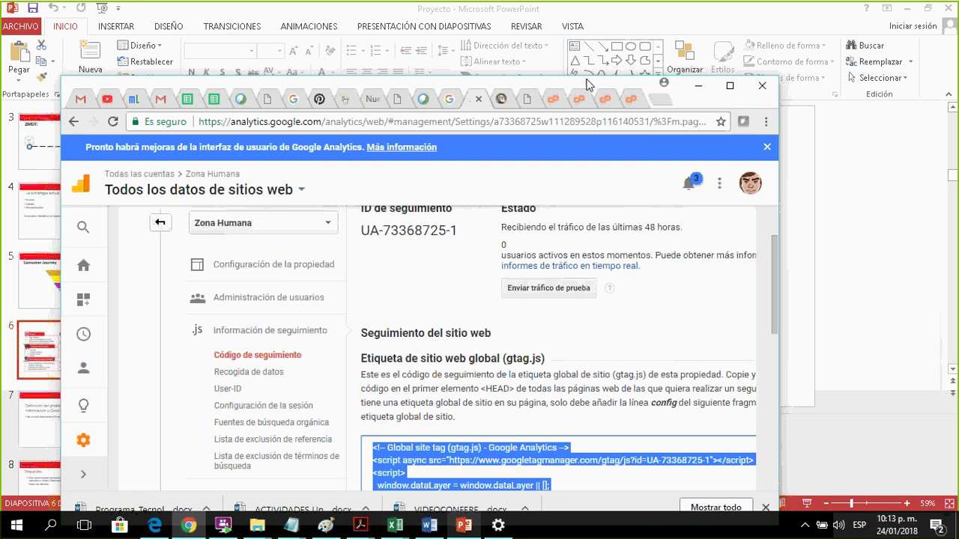
drag(590, 80, 586, 32)
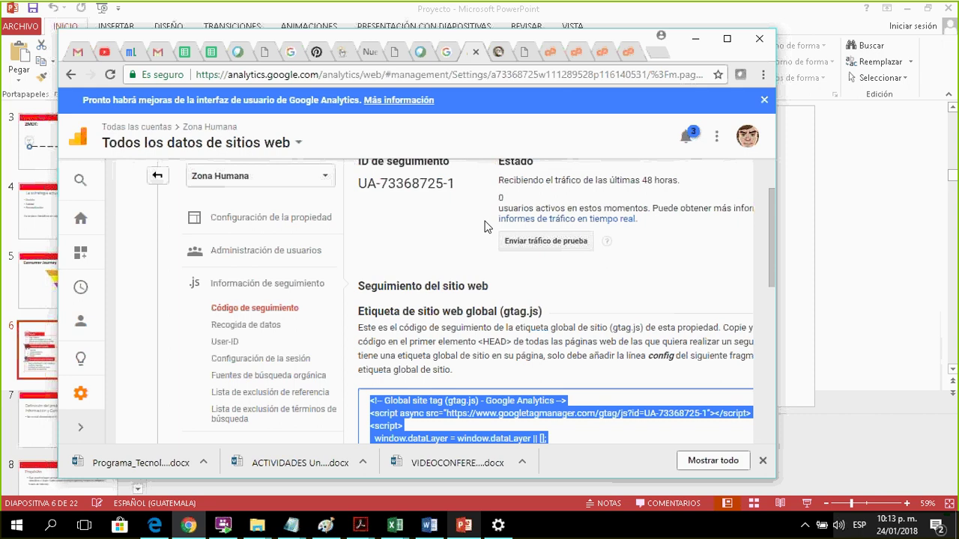
click(726, 39)
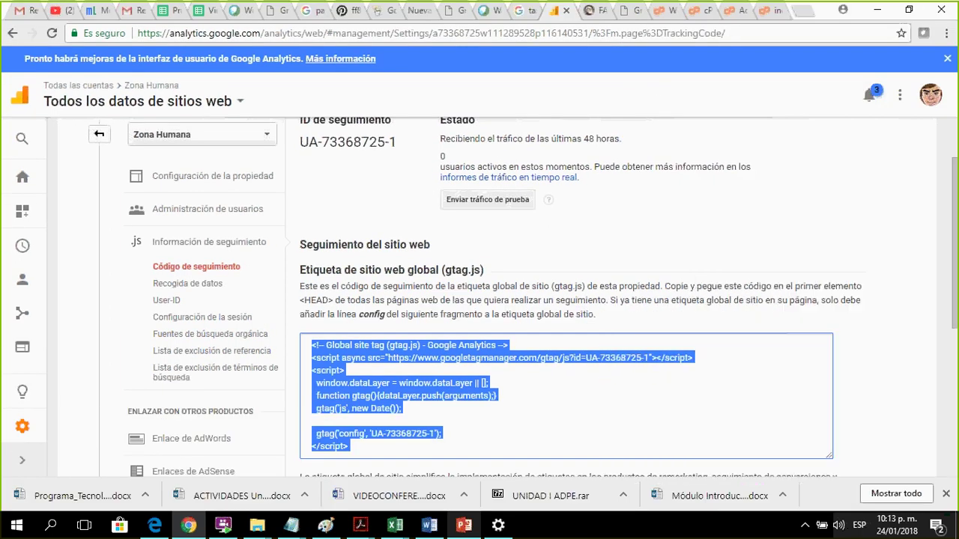
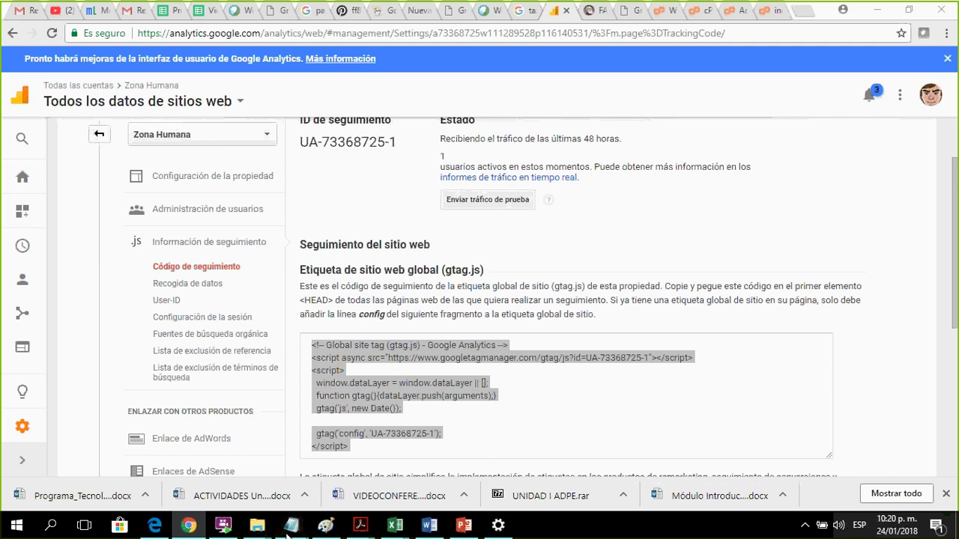
Step: Paste the gtag.js global site tag after <head> in the Notepad index page, then return to Analytics
mouse_move(289, 528)
click(367, 459)
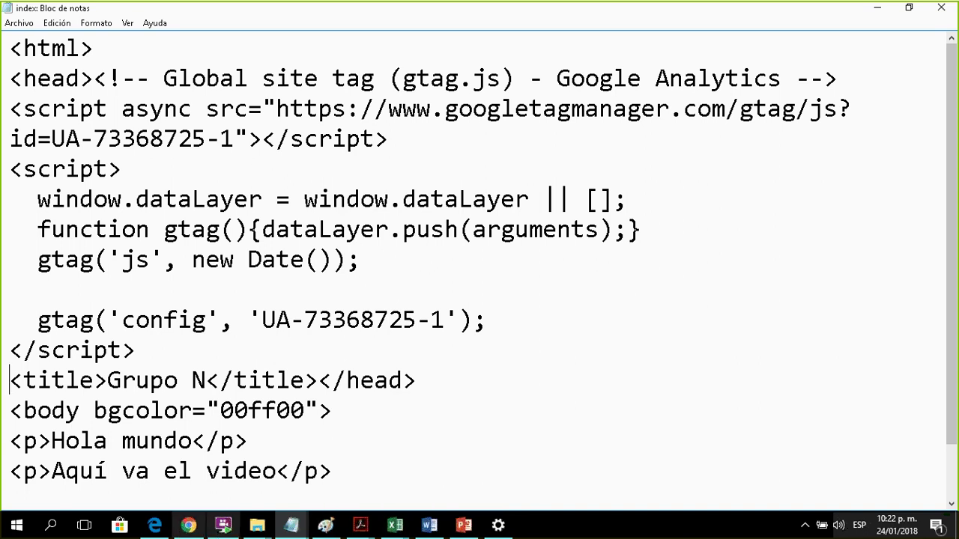
click(189, 527)
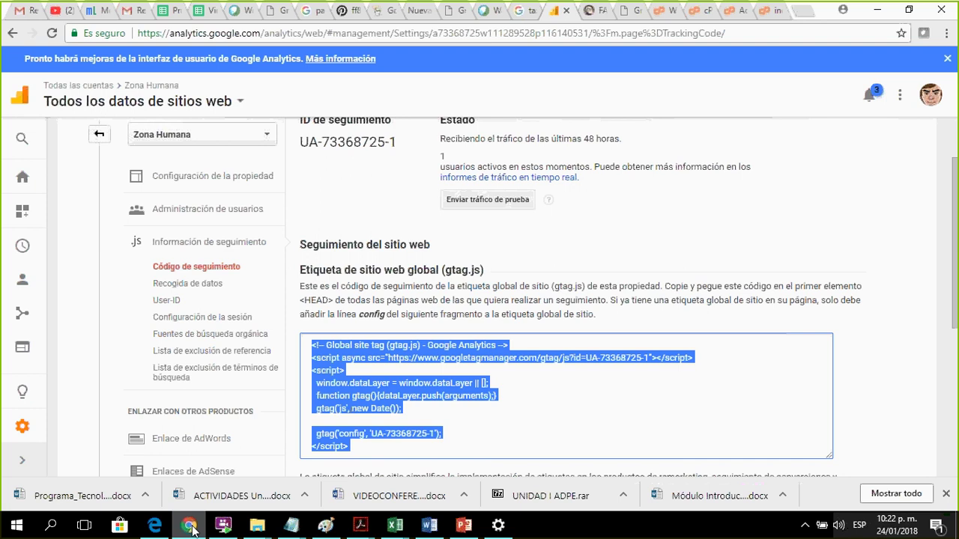
Step: Show WordPress's index.php from public_html in the cPanel code editor tab
click(776, 12)
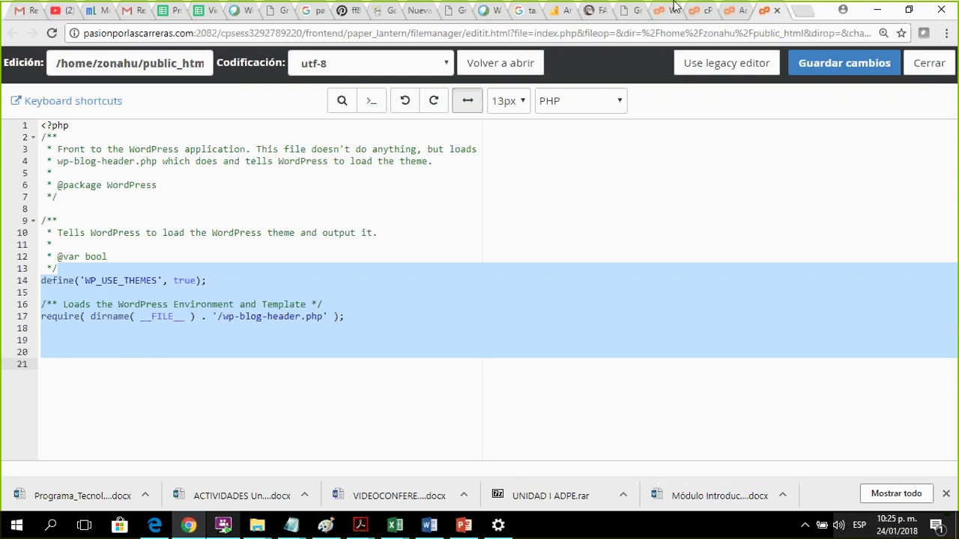
Step: Switch to the 'Administrador de archivos' tab listing the public_html folder
click(729, 11)
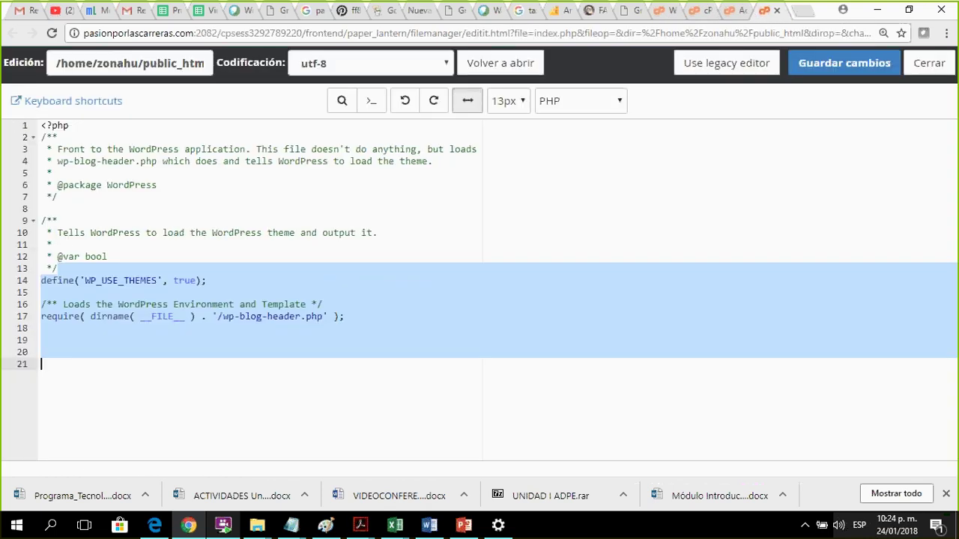
click(728, 10)
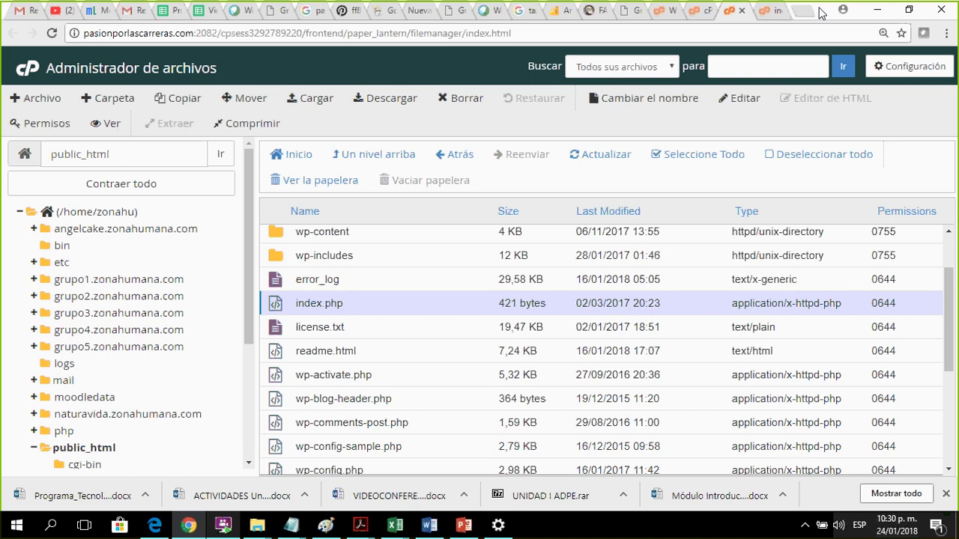
Step: Load godaddy.com in a new tab using the address bar's autocomplete
click(803, 10)
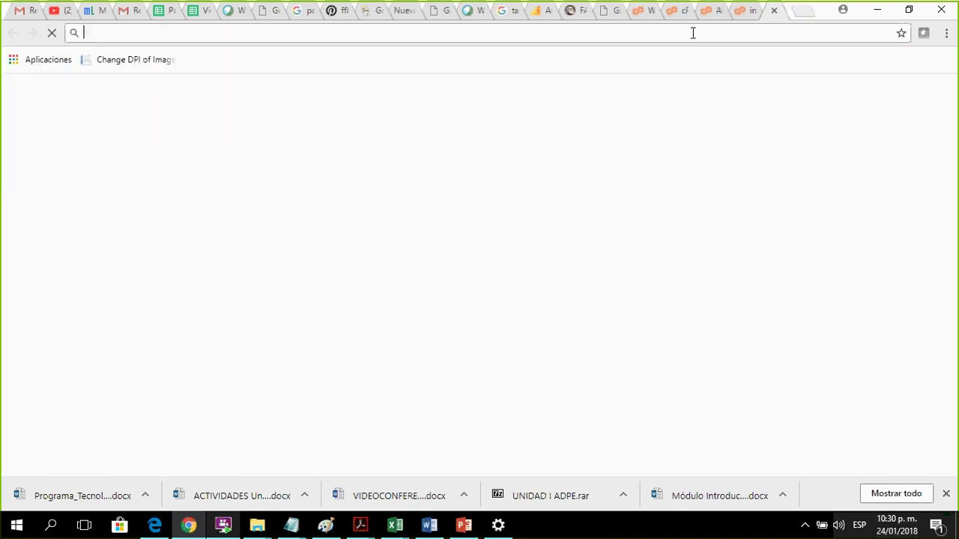
text(g)
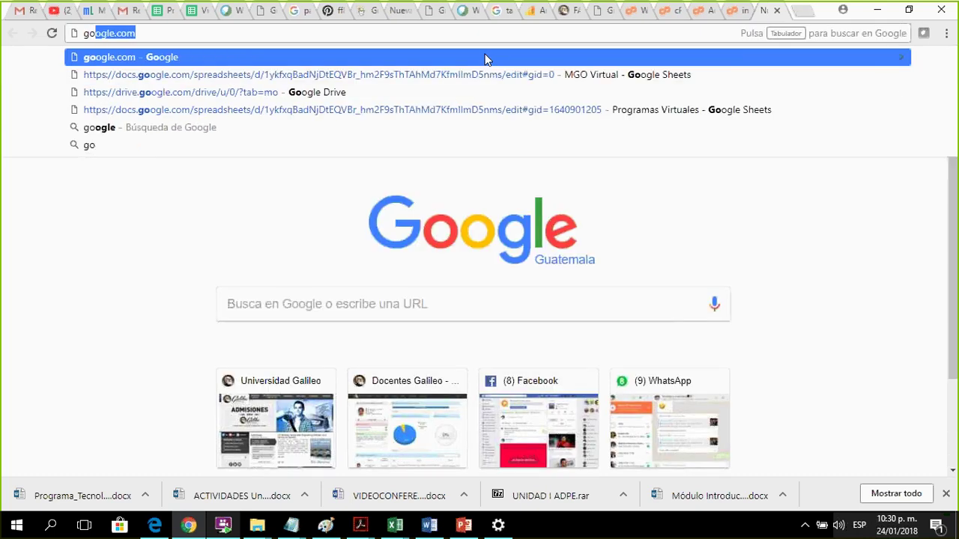
text(dad)
key(Right)
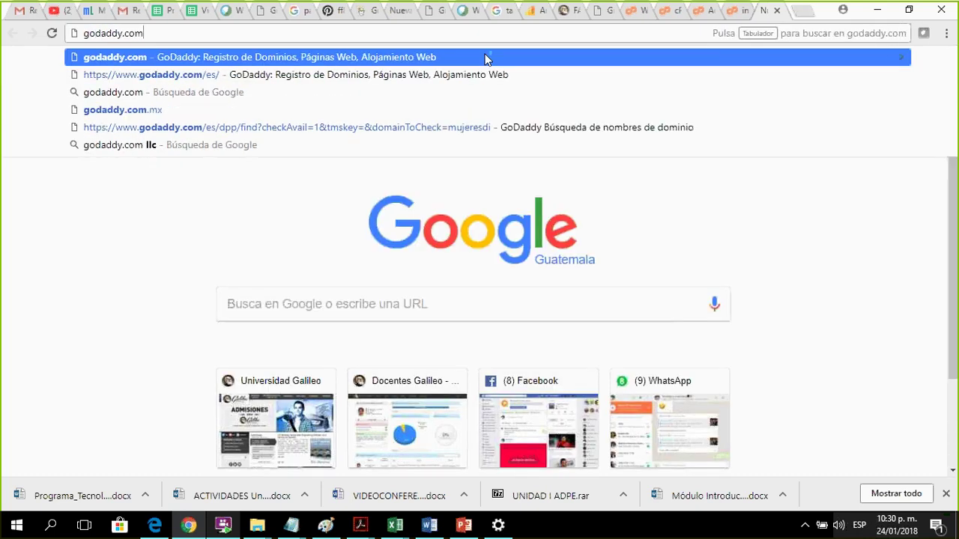
key(Return)
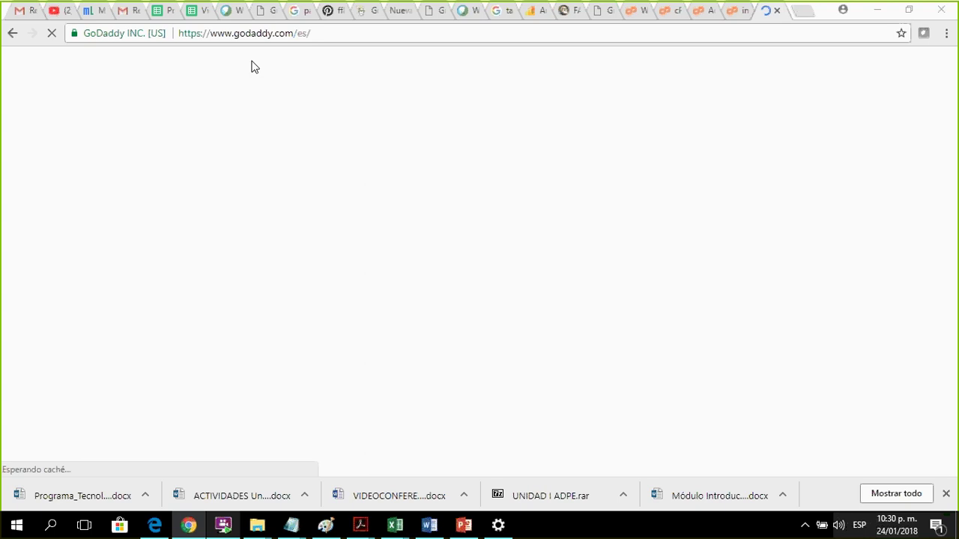
click(343, 32)
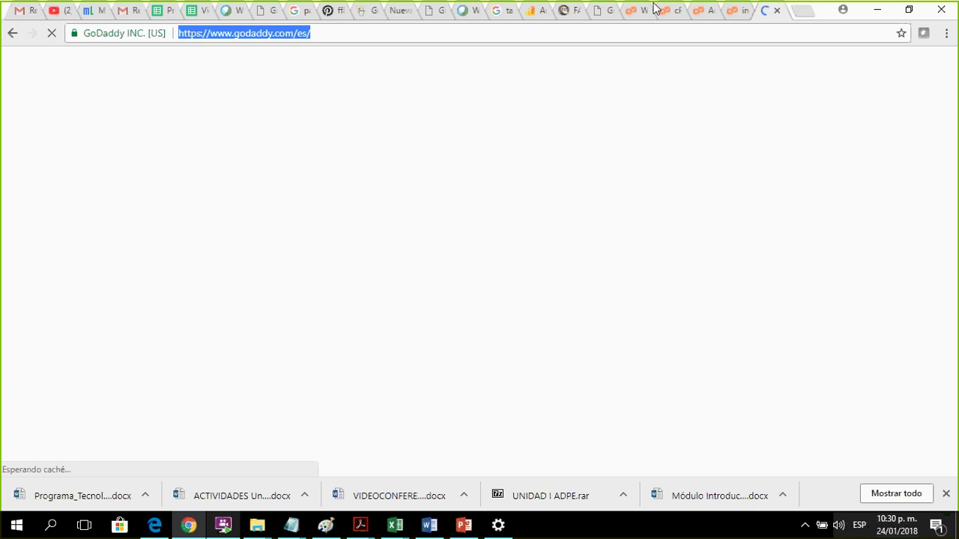
Step: Close the cPanel dashboard, File Manager and editor tabs, and return to GoDaddy's home page
click(682, 13)
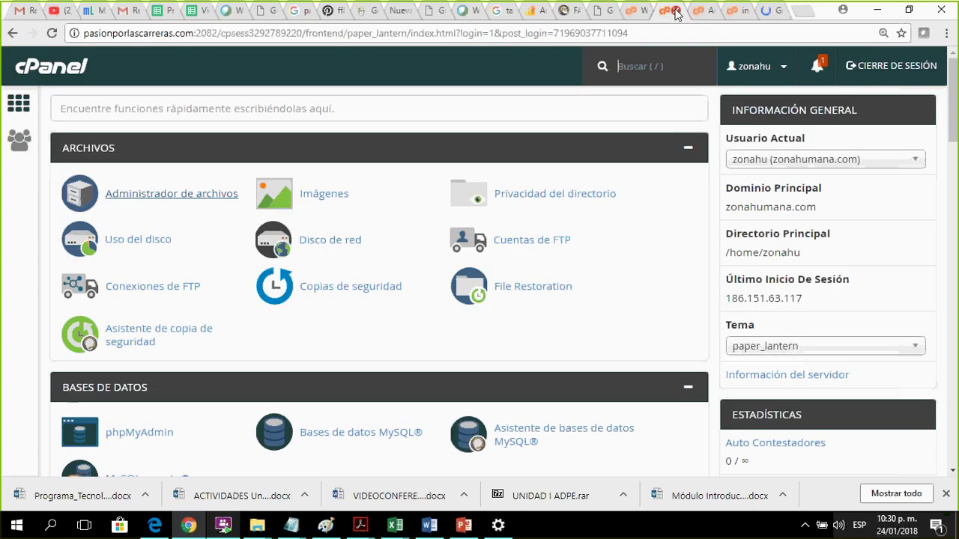
click(677, 14)
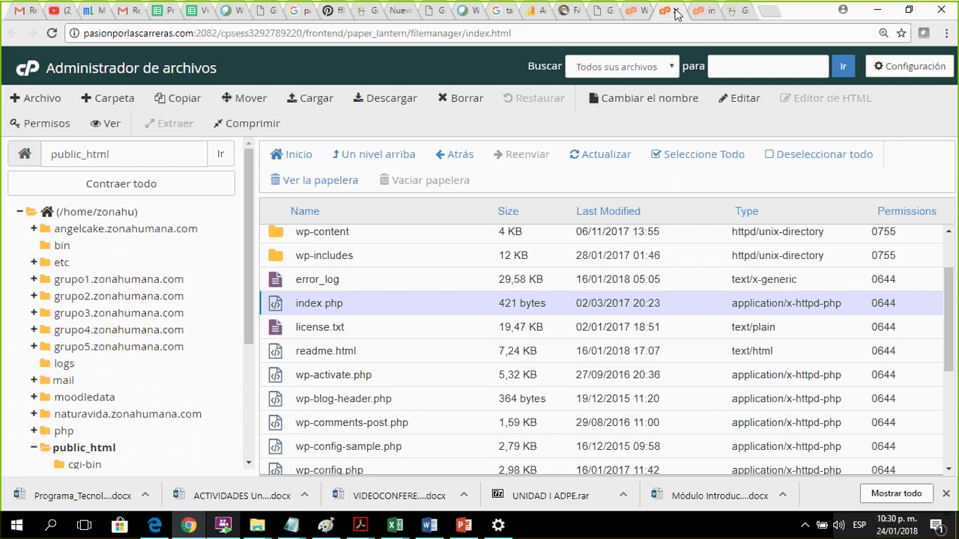
click(676, 11)
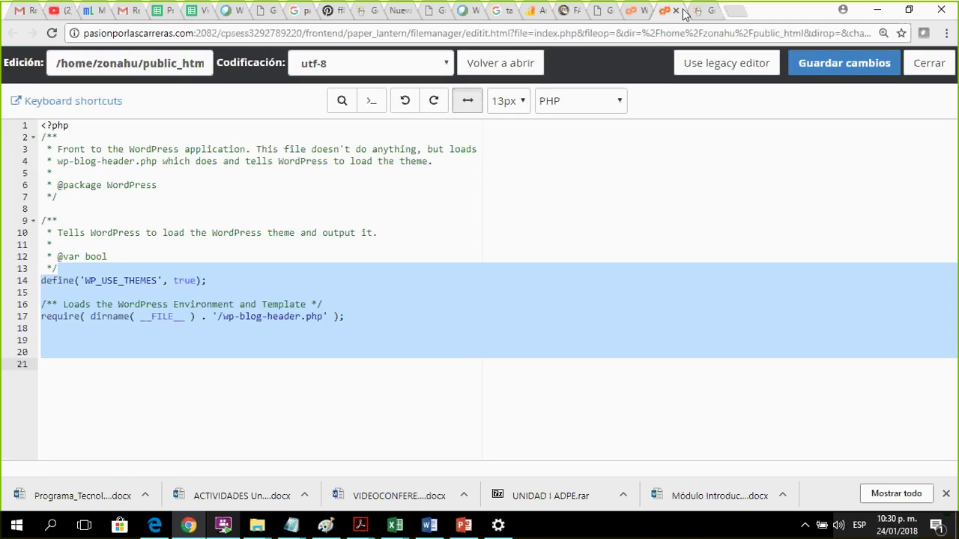
click(695, 10)
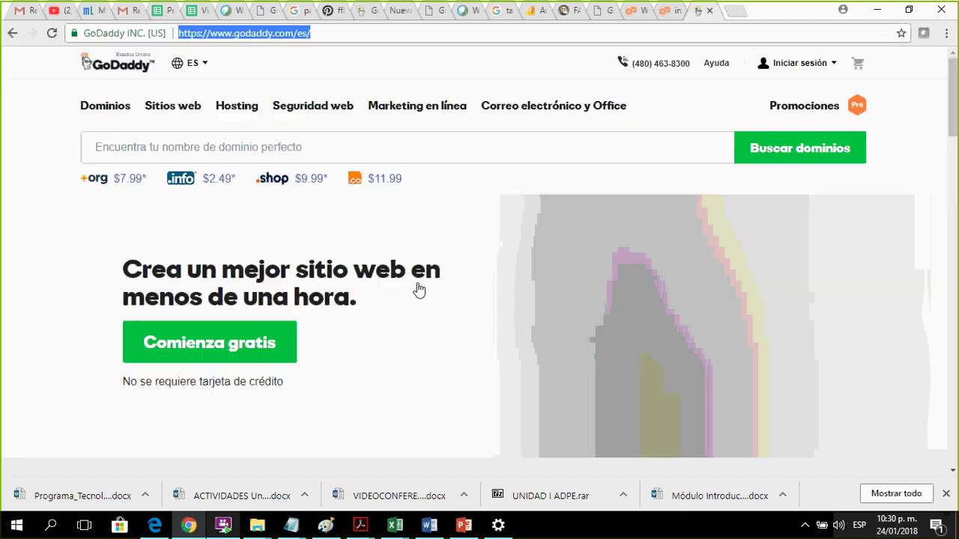
key(Return)
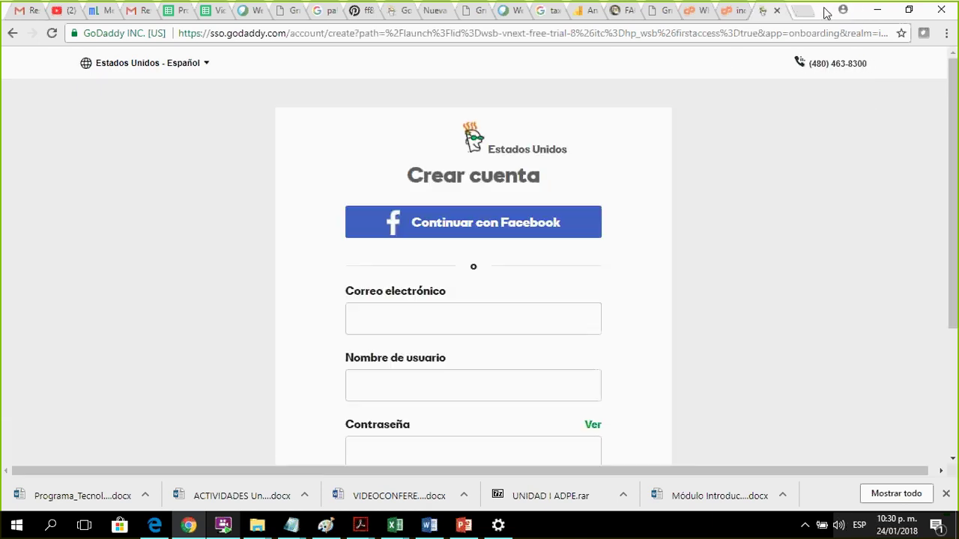
click(13, 34)
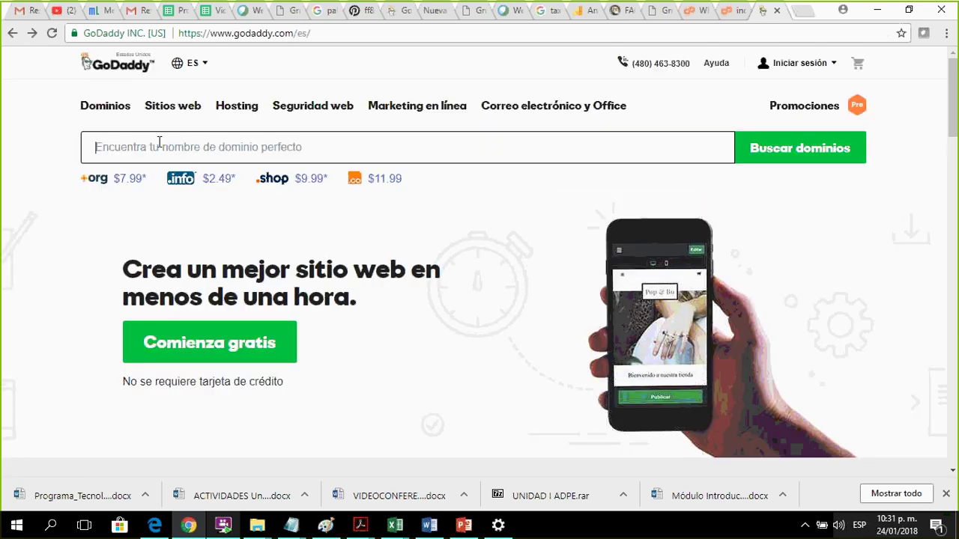
Step: Search availability of the suggested .com domain after typing 'axe' into GoDaddy's domain search
text(ax)
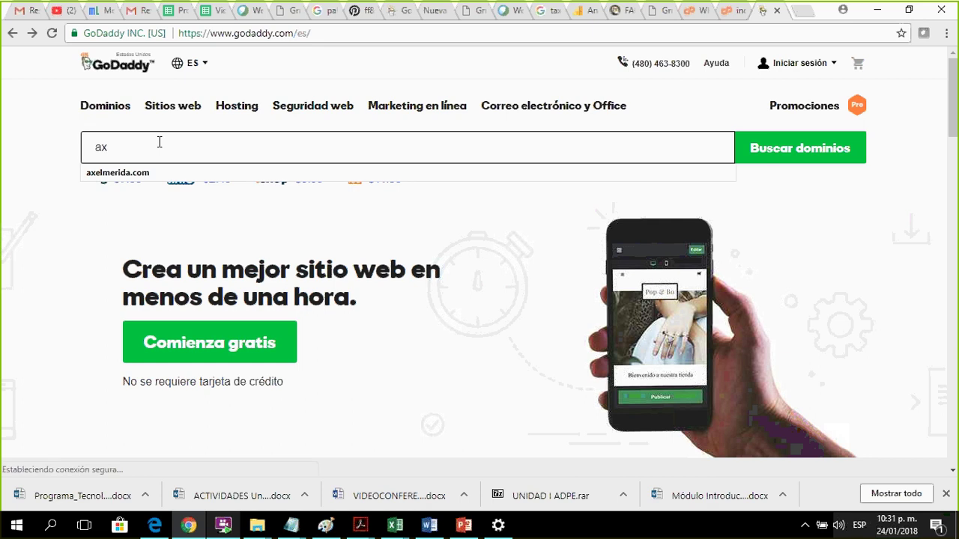
text(e)
click(120, 172)
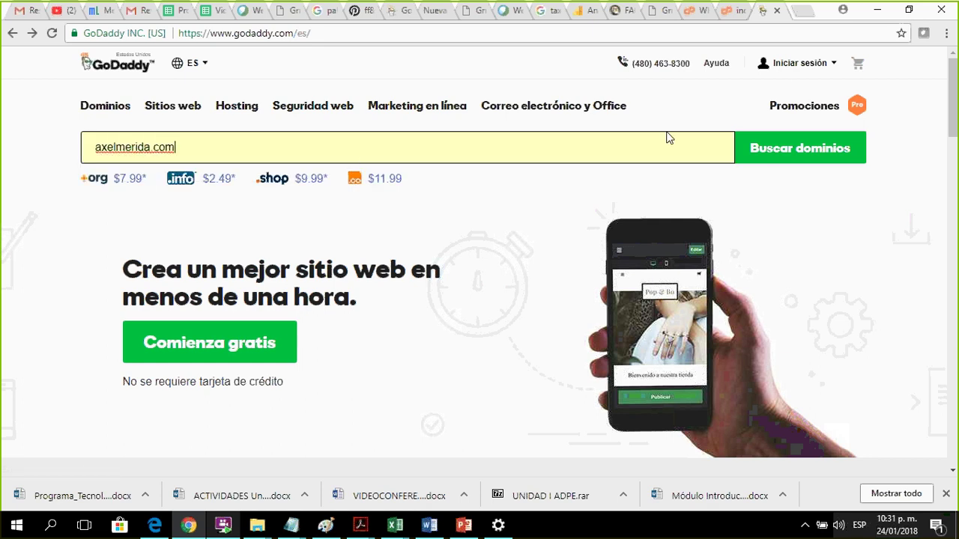
click(814, 157)
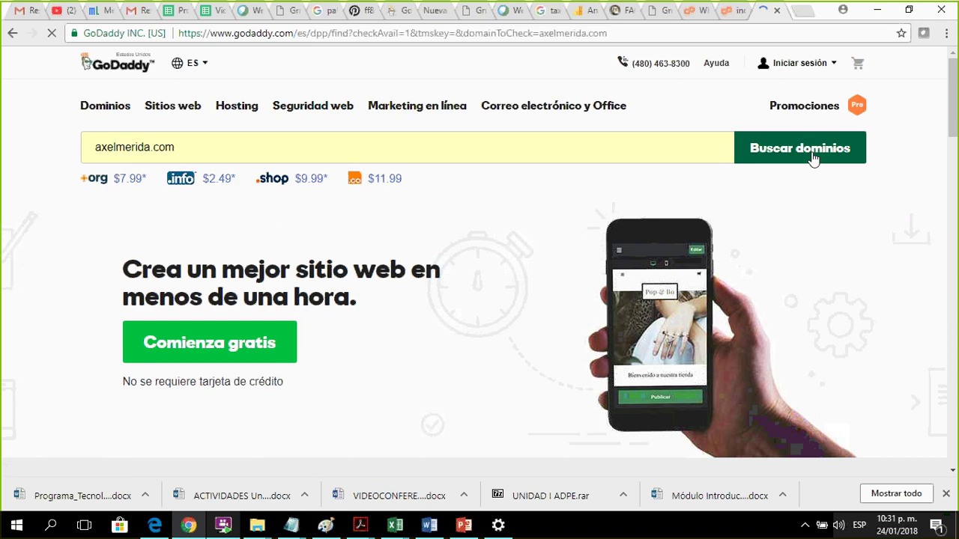